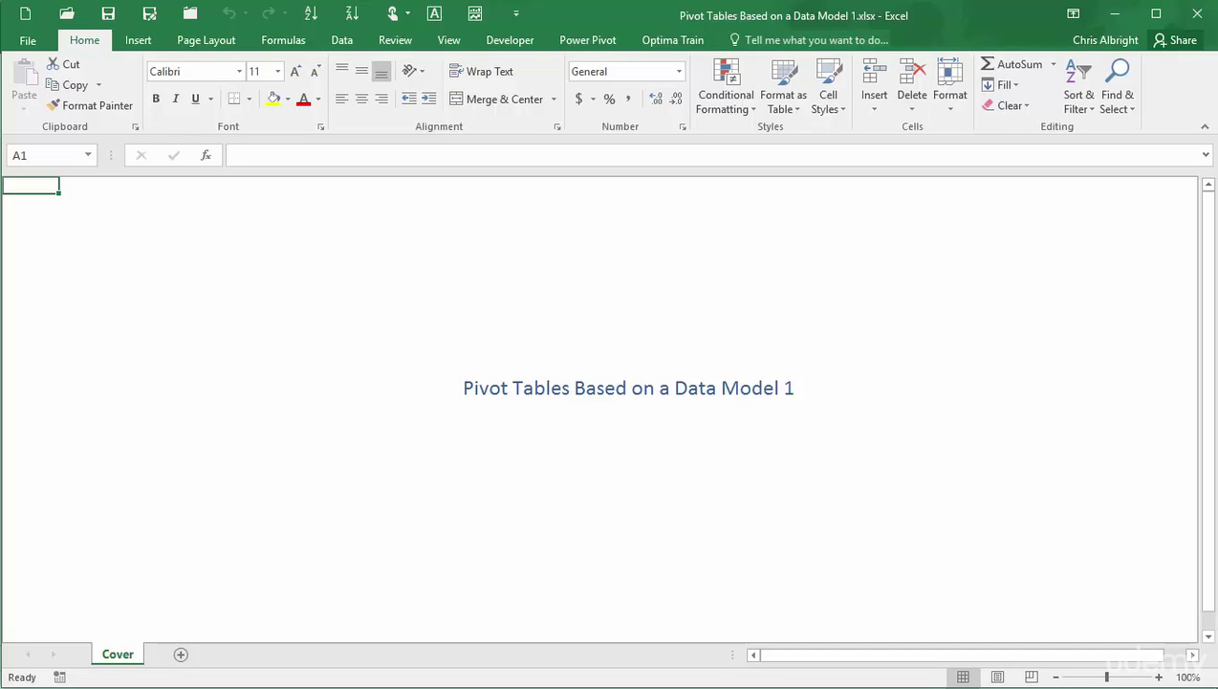
Bring the Access relationships diagram of the ContosoSales database to the front.
{"action": "key", "text": "alt+Tab"}
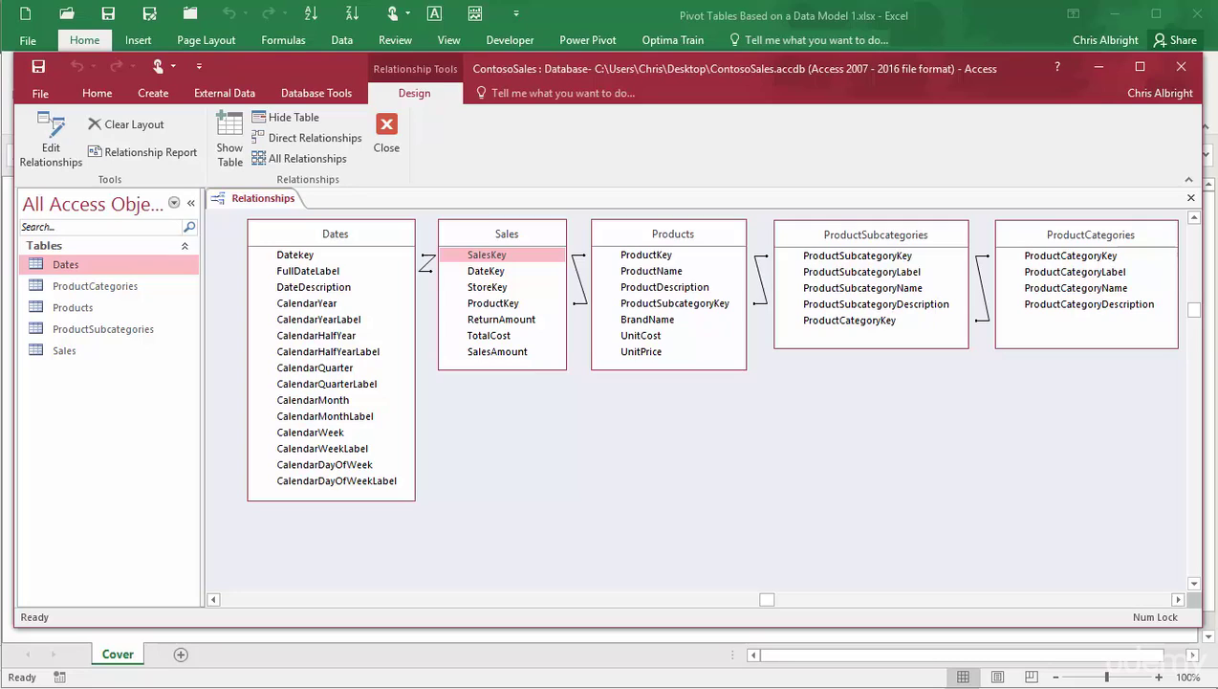
Close the ContosoSales database window in Access.
{"action": "left_click", "coordinate": [1176, 64]}
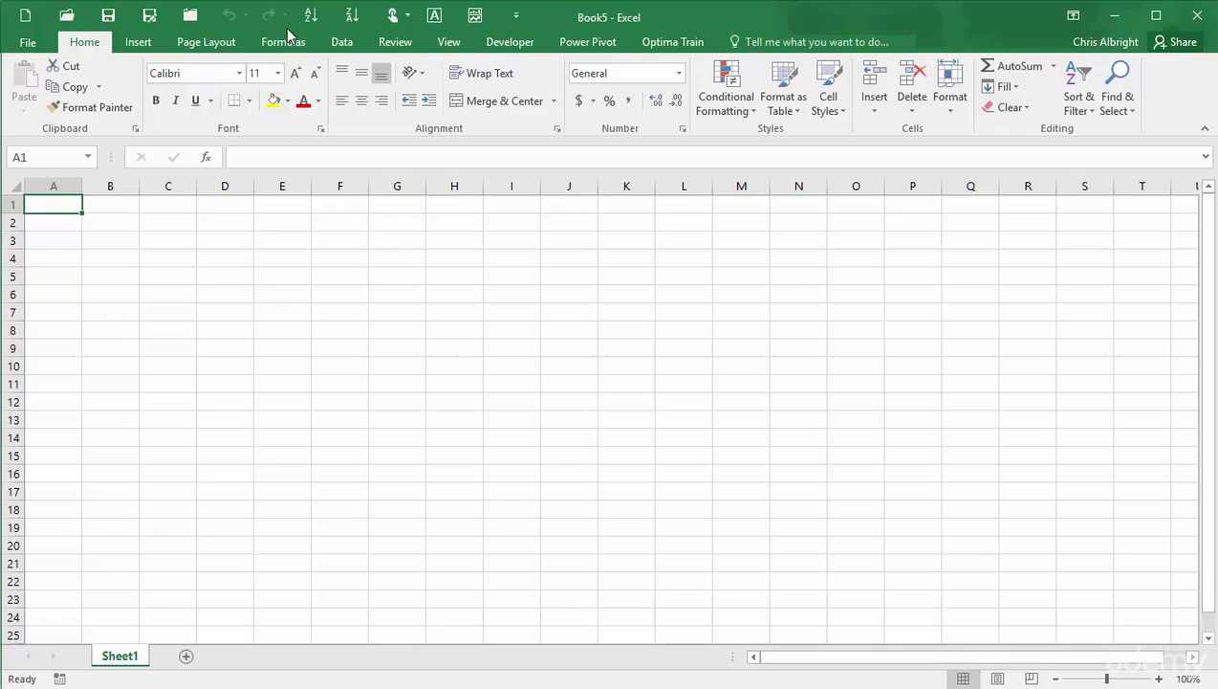
Start an import from Access and open ContosoSales.accdb from the desktop.
{"action": "left_click", "coordinate": [339, 44]}
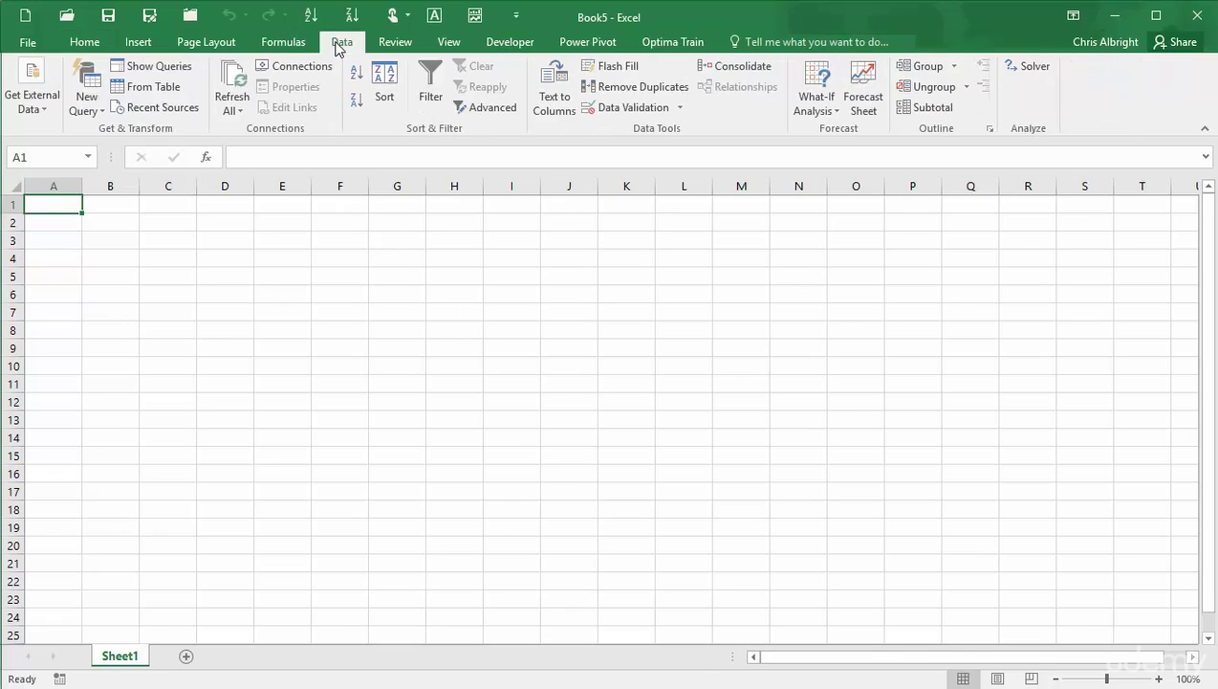
{"action": "left_click", "coordinate": [36, 113]}
{"action": "left_click", "coordinate": [23, 168]}
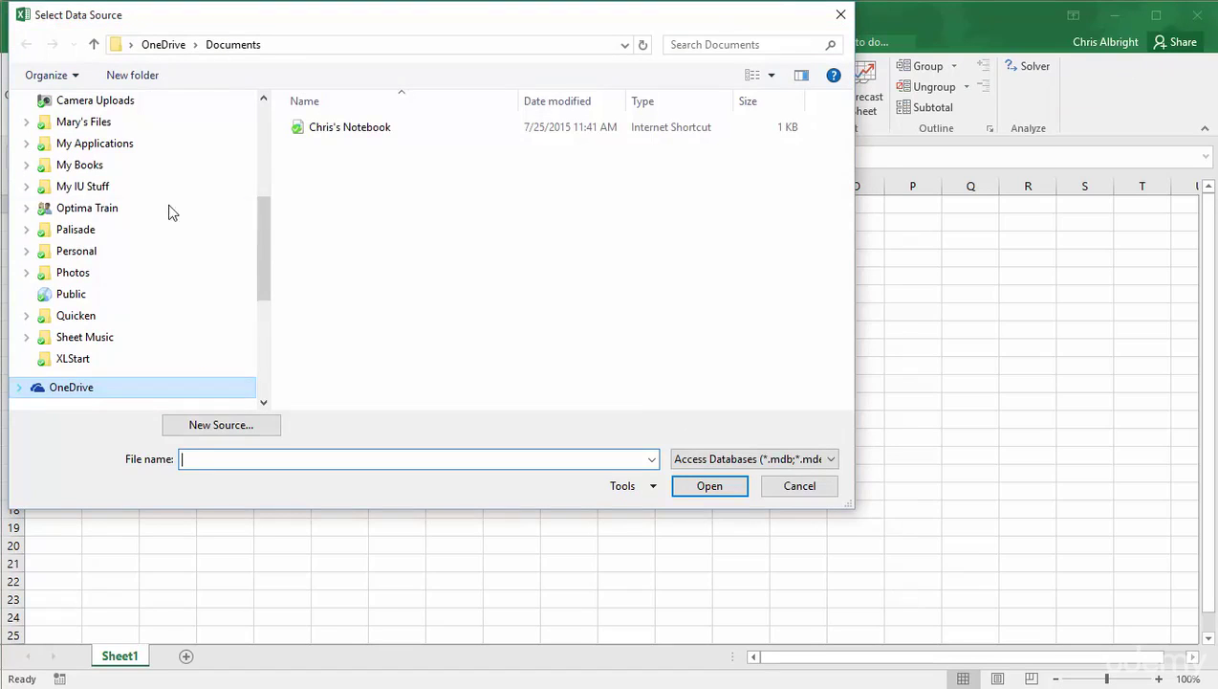
{"action": "left_click_drag", "start_coordinate": [266, 266], "coordinate": [264, 152]}
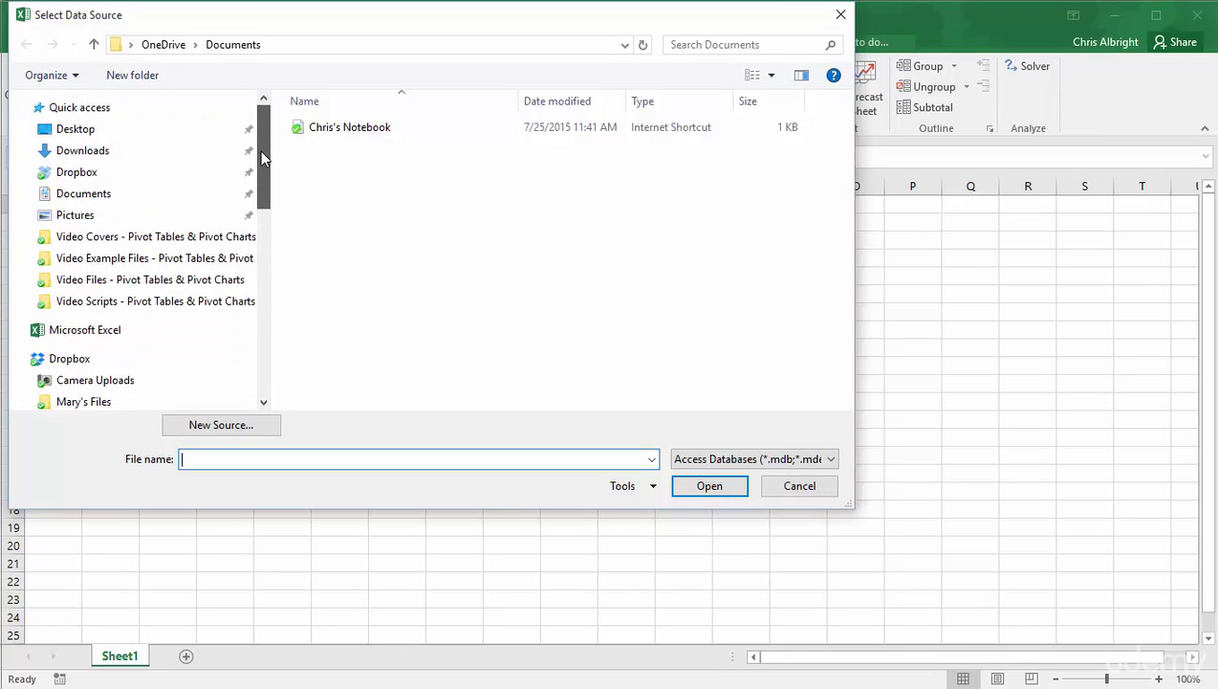
{"action": "left_click", "coordinate": [76, 128]}
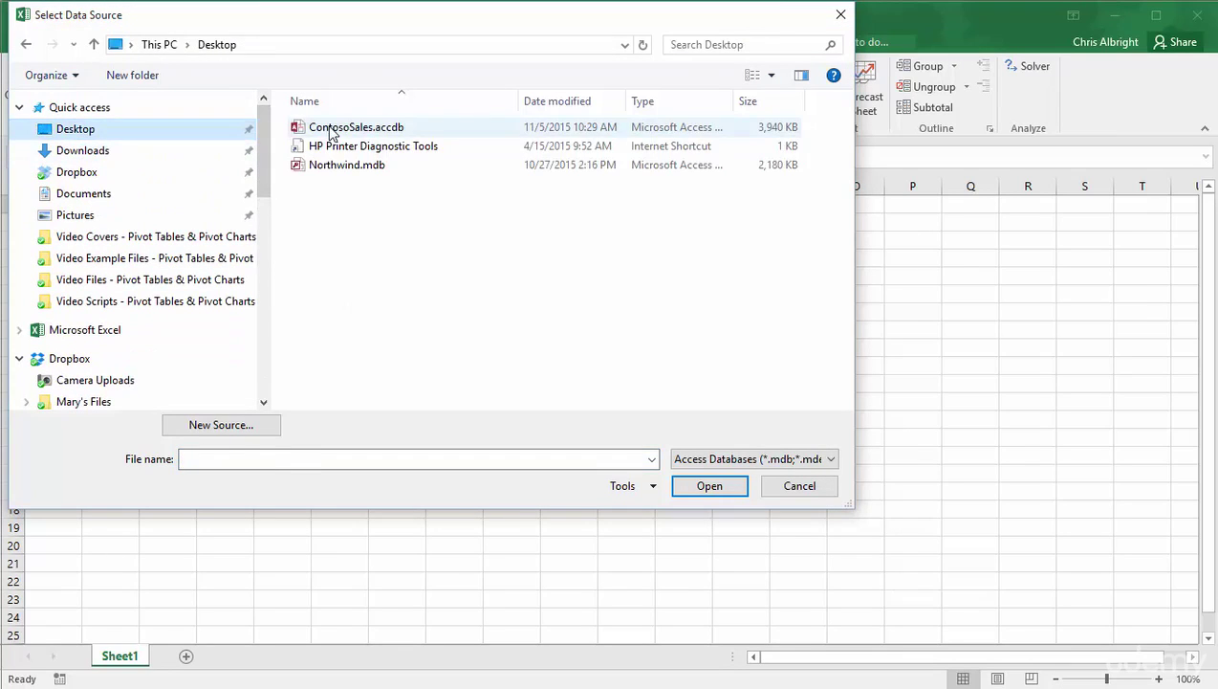
{"action": "left_click", "coordinate": [330, 129]}
{"action": "left_click", "coordinate": [710, 486]}
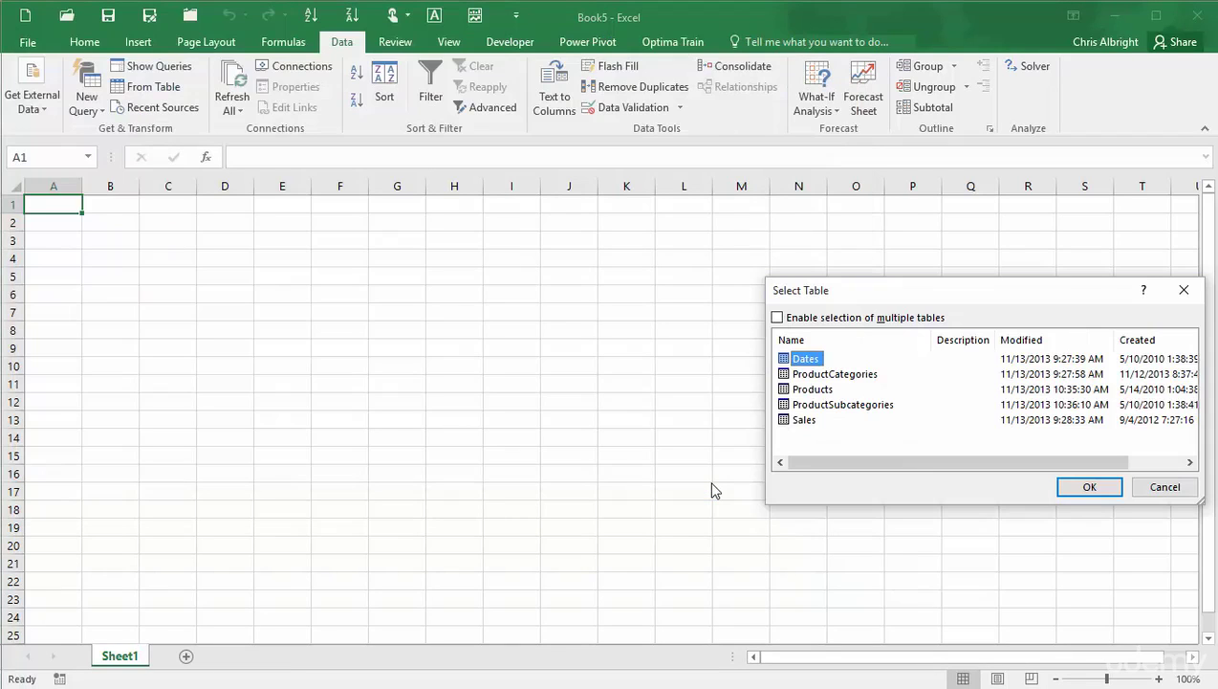
Import all five ContosoSales tables as a PivotTable Report.
{"action": "left_click", "coordinate": [778, 318]}
{"action": "left_click", "coordinate": [782, 340]}
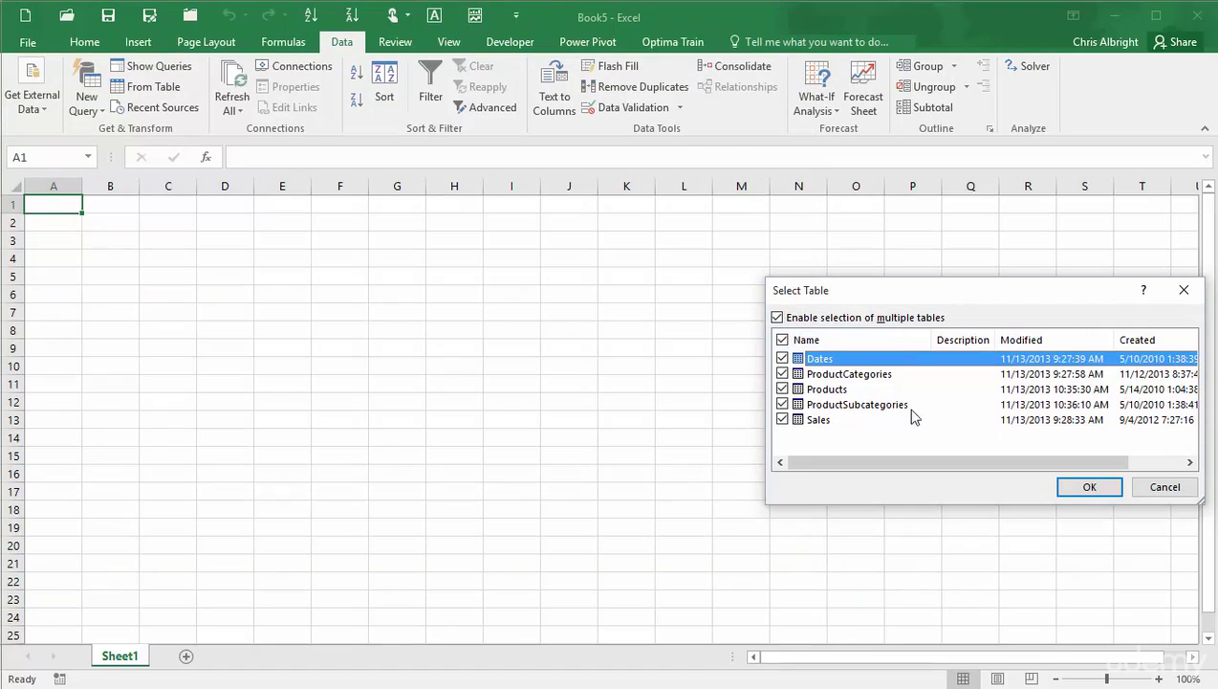
{"action": "left_click", "coordinate": [1112, 489]}
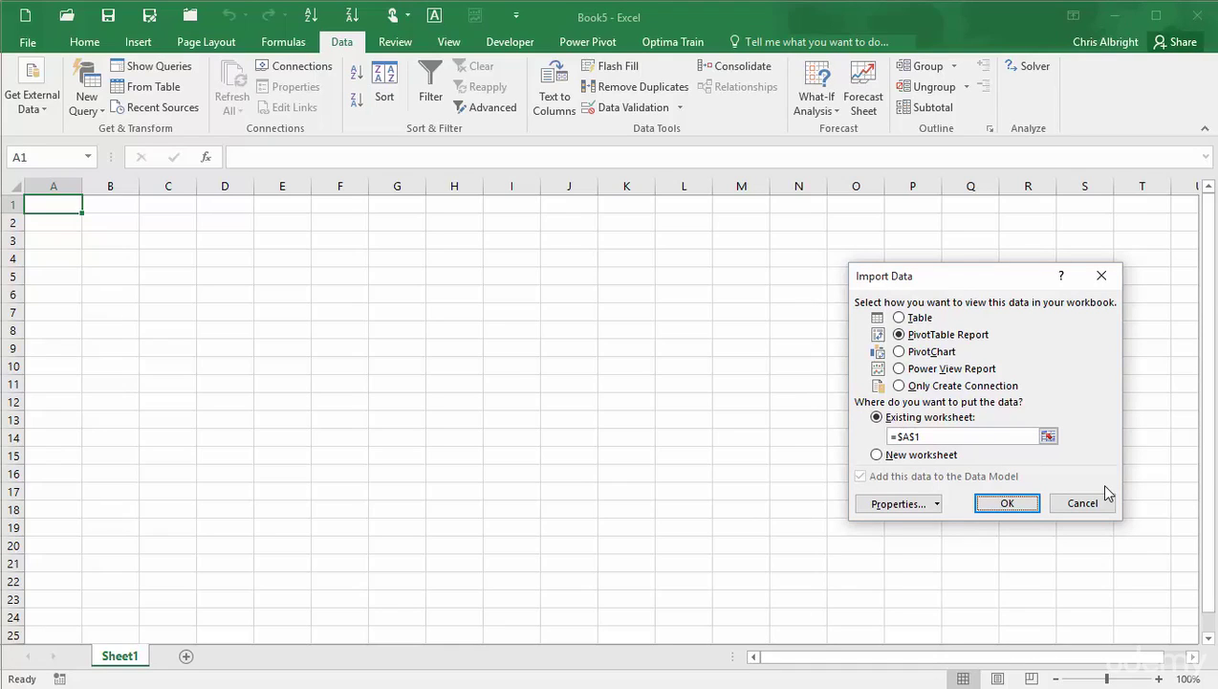
{"action": "left_click", "coordinate": [1007, 504]}
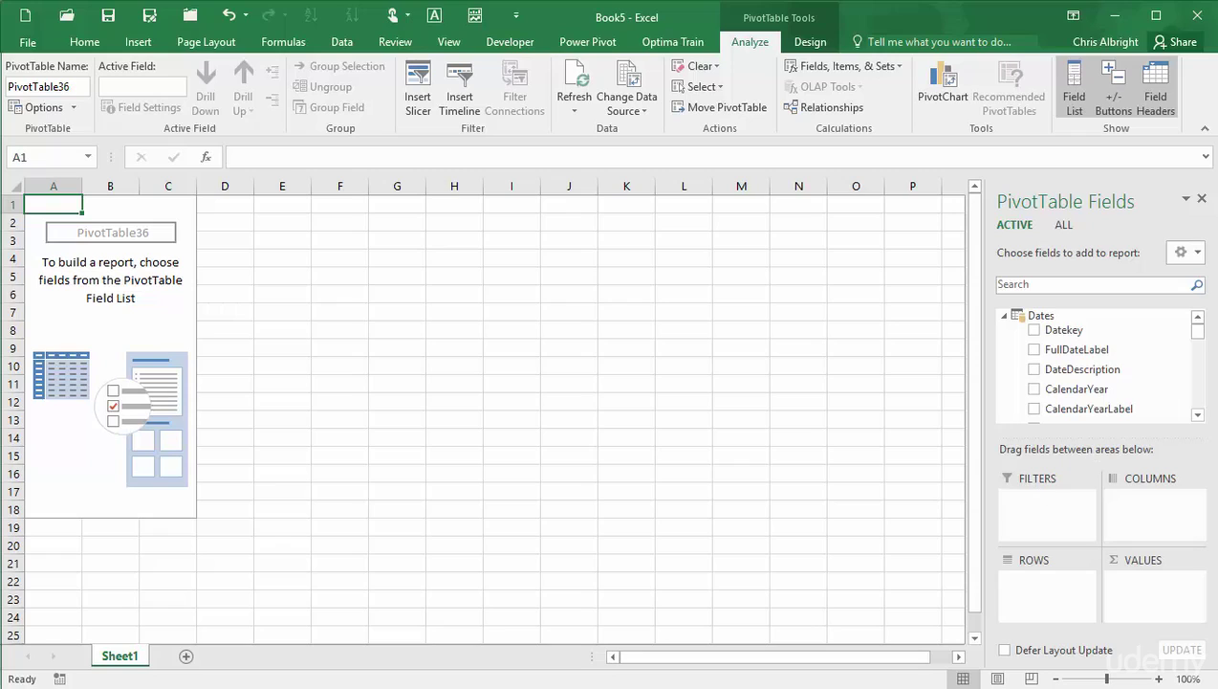
Put Sum of SalesAmount in Values and ProductCategoryName in Rows.
{"action": "left_click_drag", "start_coordinate": [1198, 328], "coordinate": [1203, 414]}
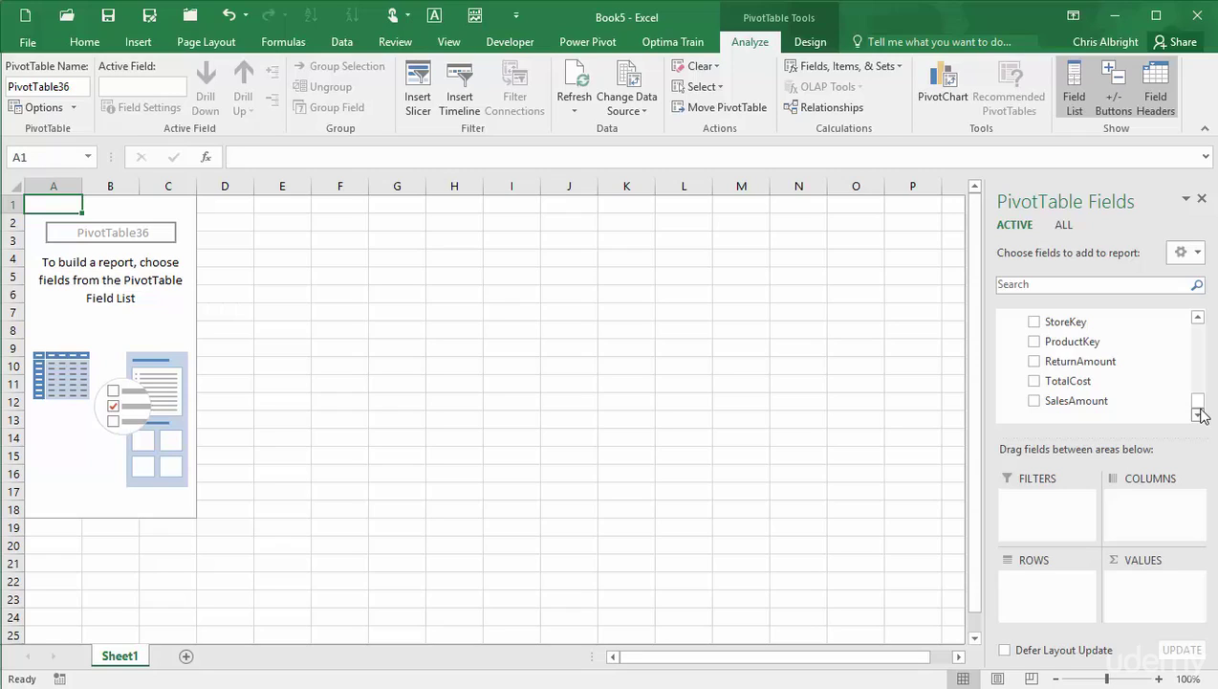
{"action": "left_click_drag", "start_coordinate": [1073, 399], "coordinate": [1157, 598]}
{"action": "left_click_drag", "start_coordinate": [1198, 402], "coordinate": [1200, 357]}
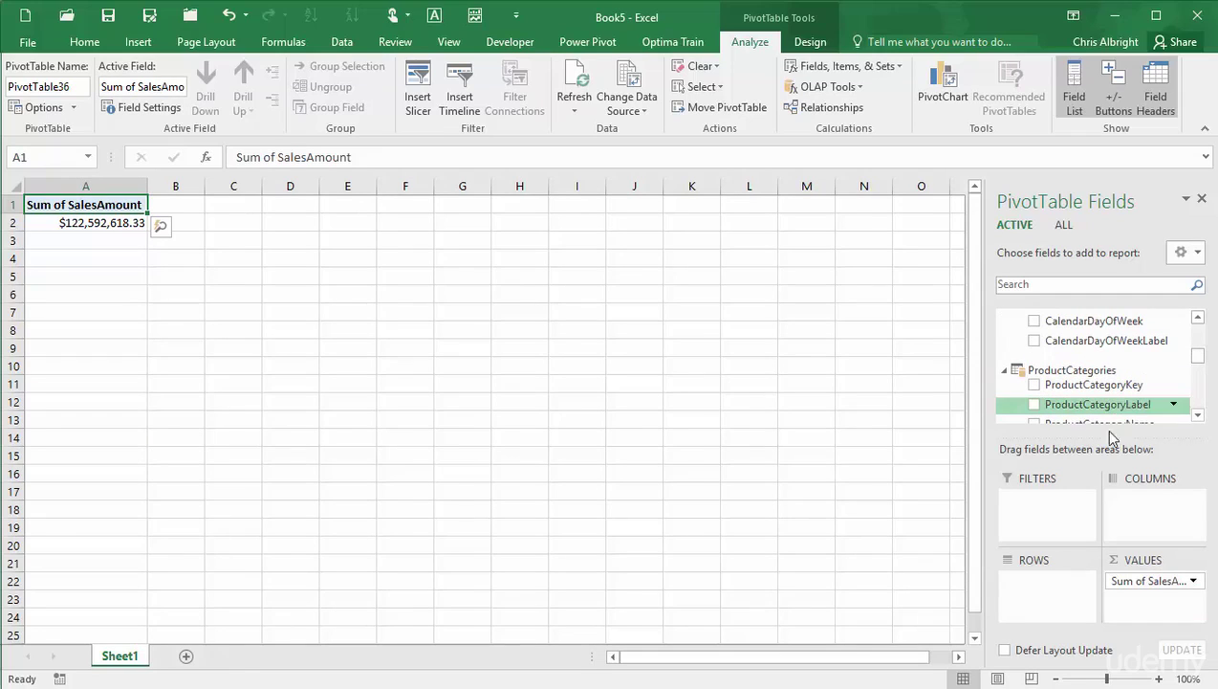
{"action": "left_click", "coordinate": [1034, 423]}
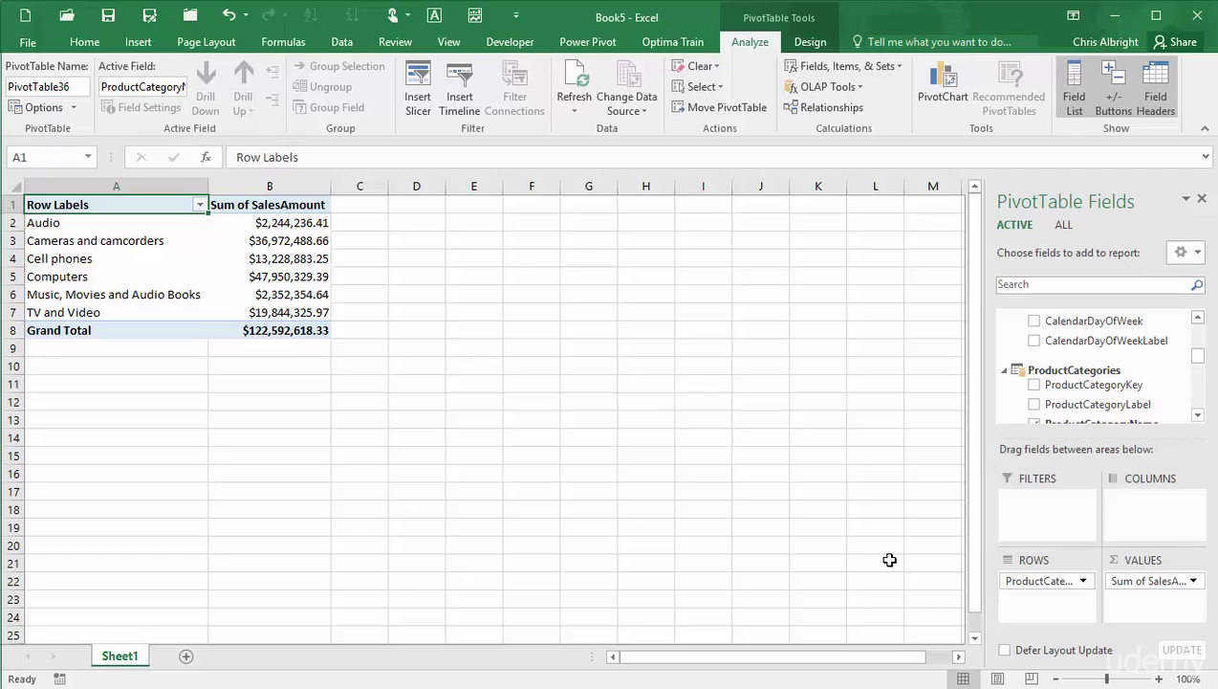
Rename Sheet1 to 'Pivot Table' and add a new sheet named 'Stores'.
{"action": "double_click", "coordinate": [137, 658]}
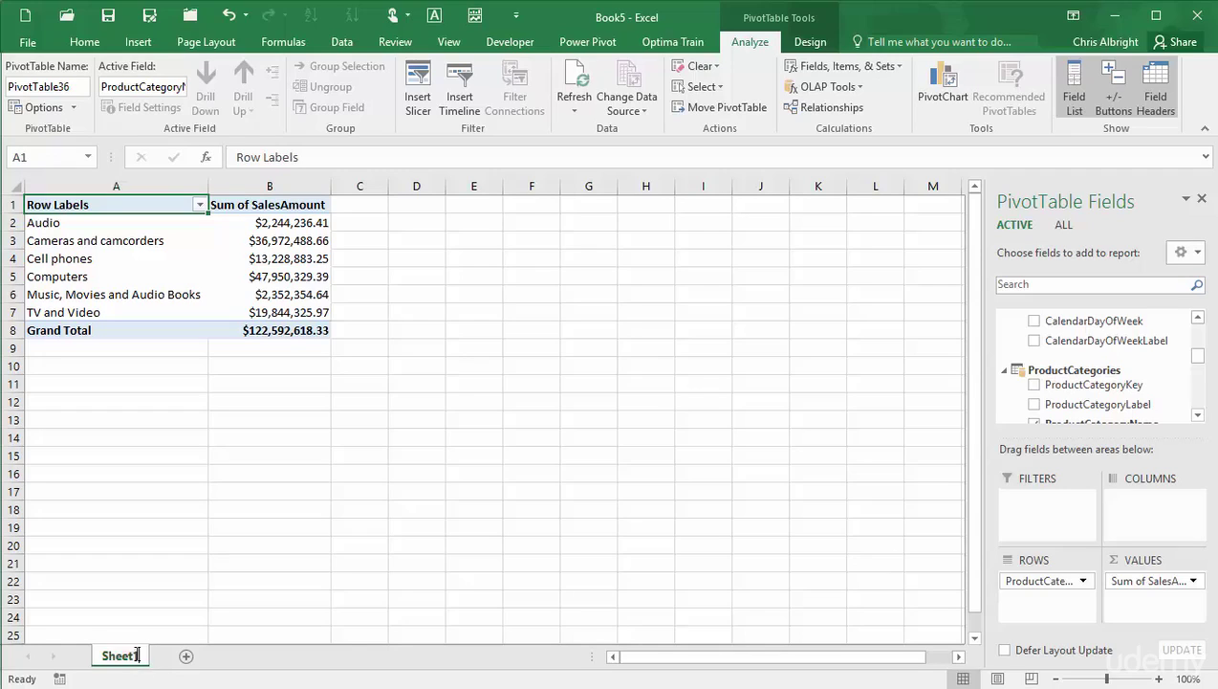
{"action": "type", "text": "P"}
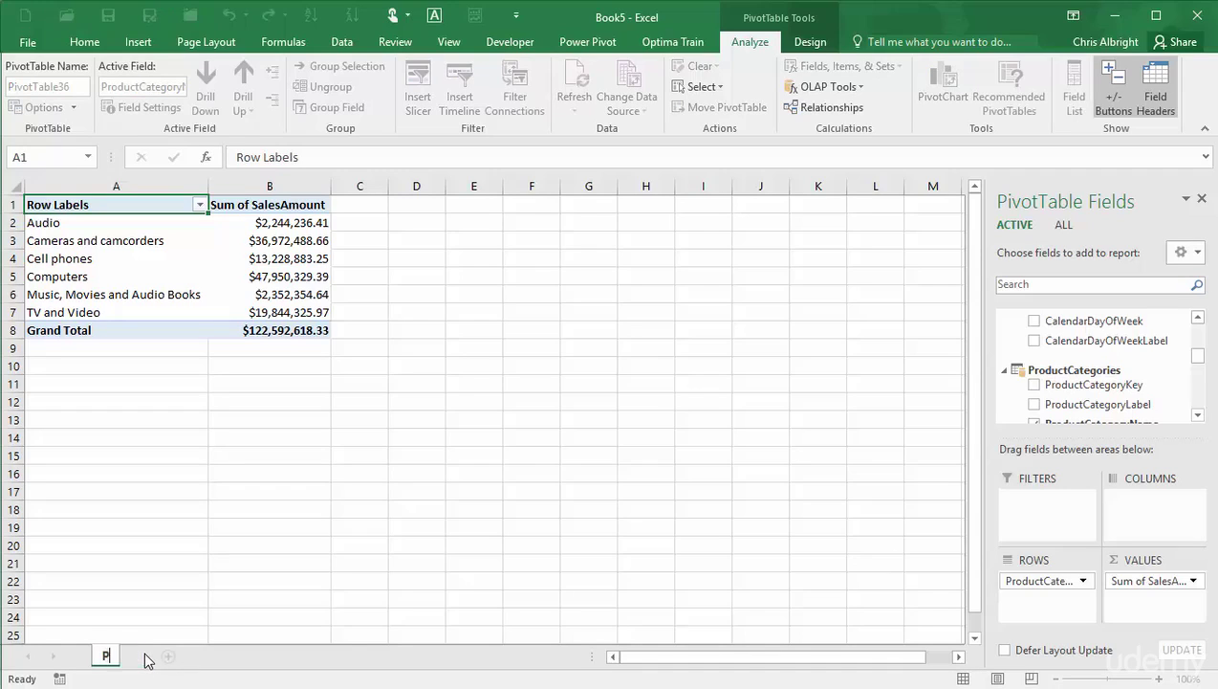
{"action": "type", "text": "ivot Table"}
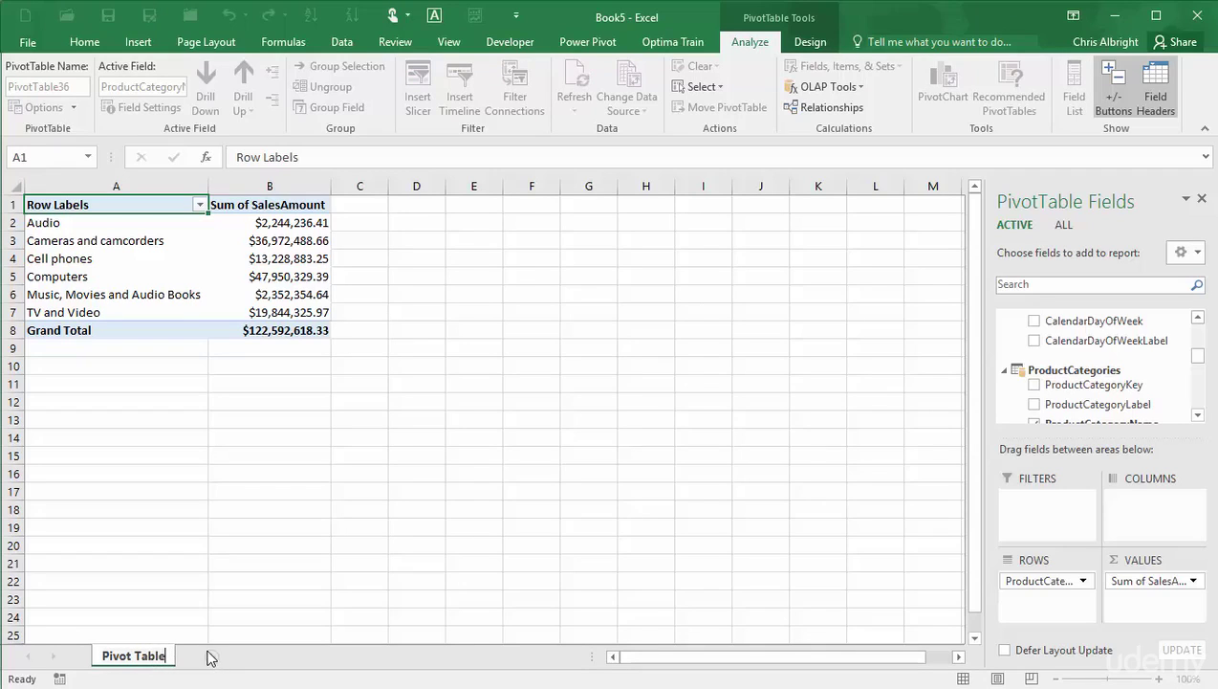
{"action": "key", "text": "Return"}
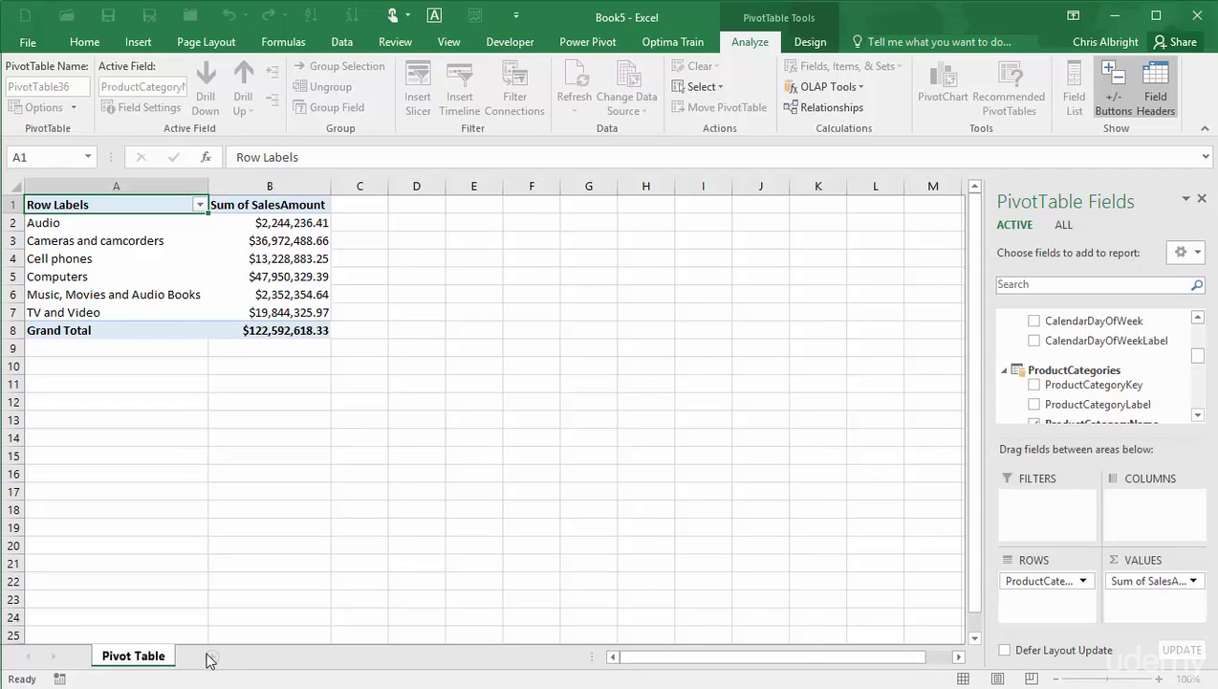
{"action": "left_click", "coordinate": [207, 656]}
{"action": "double_click", "coordinate": [204, 656]}
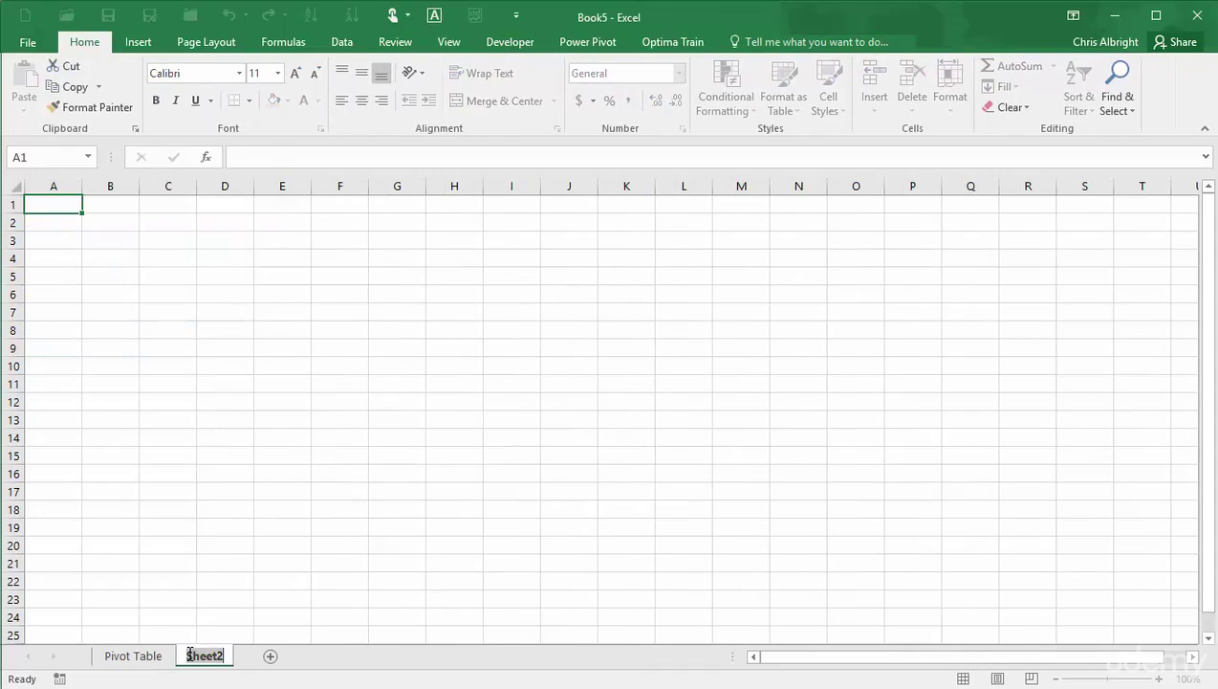
{"action": "type", "text": "Stores"}
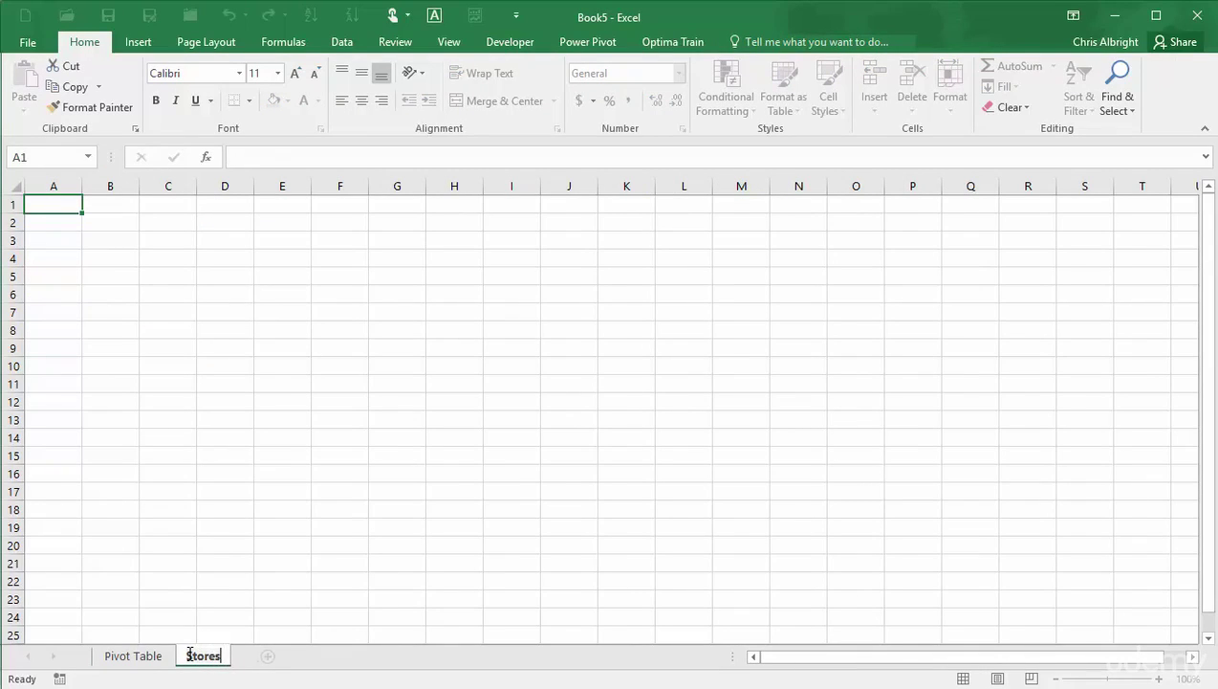
{"action": "key", "text": "Return"}
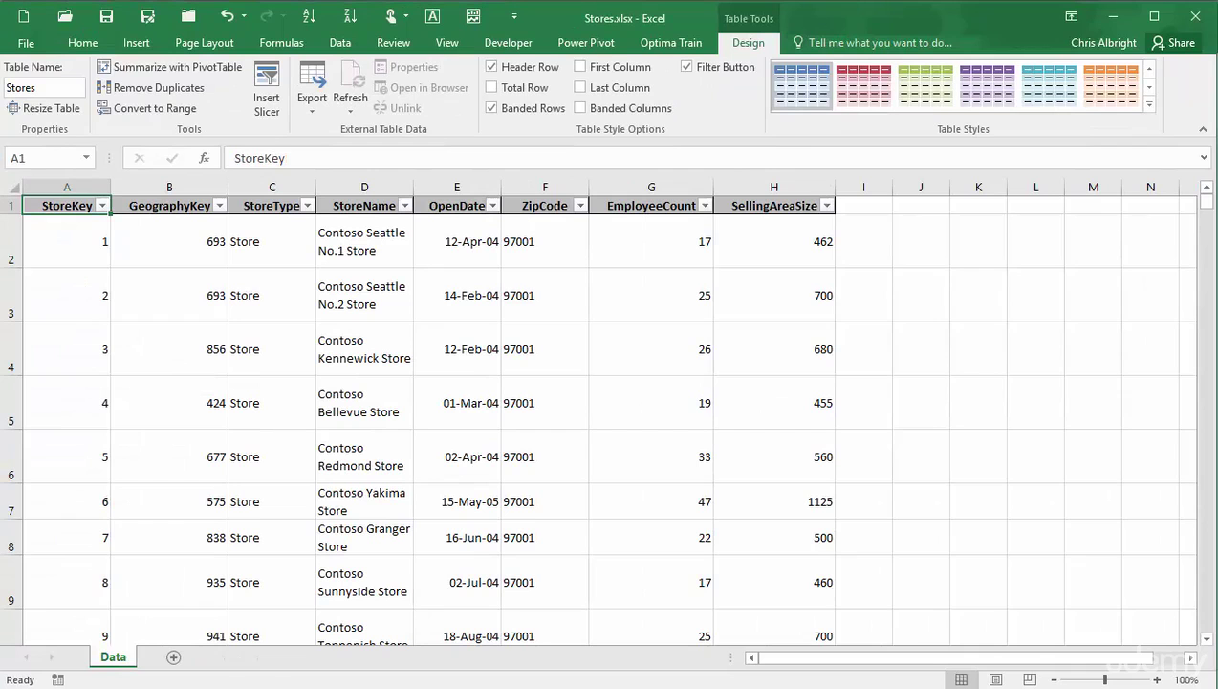
Copy the store table from Stores.xlsx into A1 of Book5's Stores sheet, checking its table name is Stores.
{"action": "key", "text": "ctrl+shift+End"}
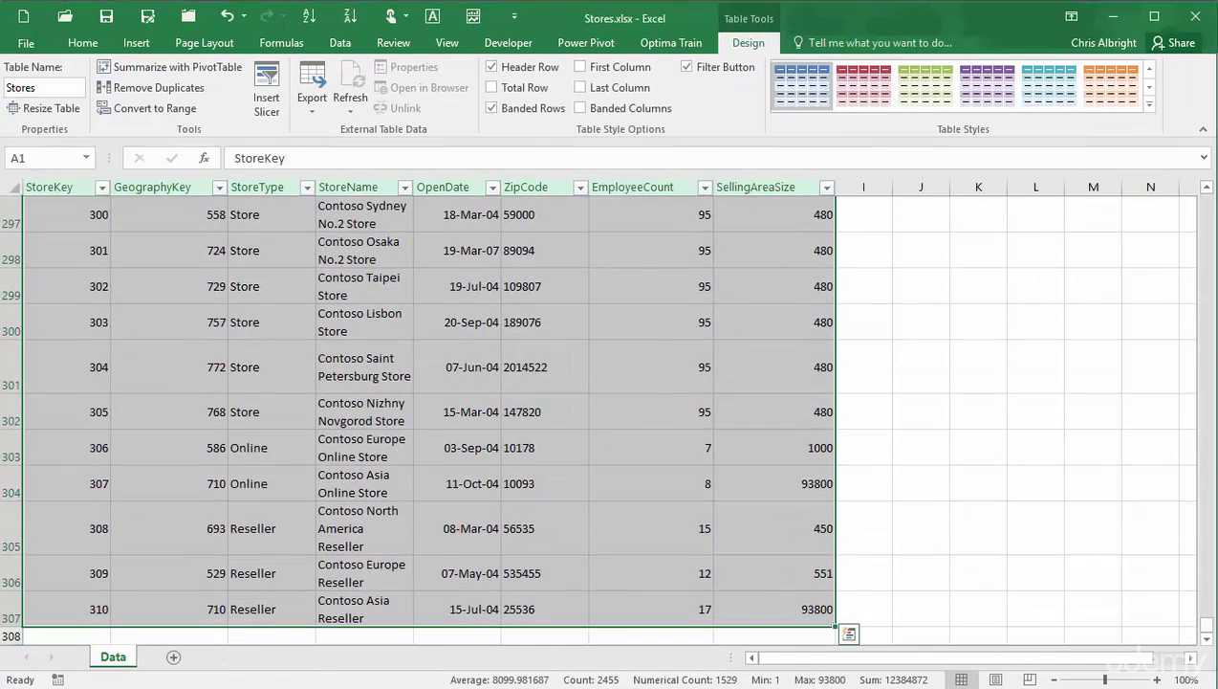
{"action": "key", "text": "ctrl+c"}
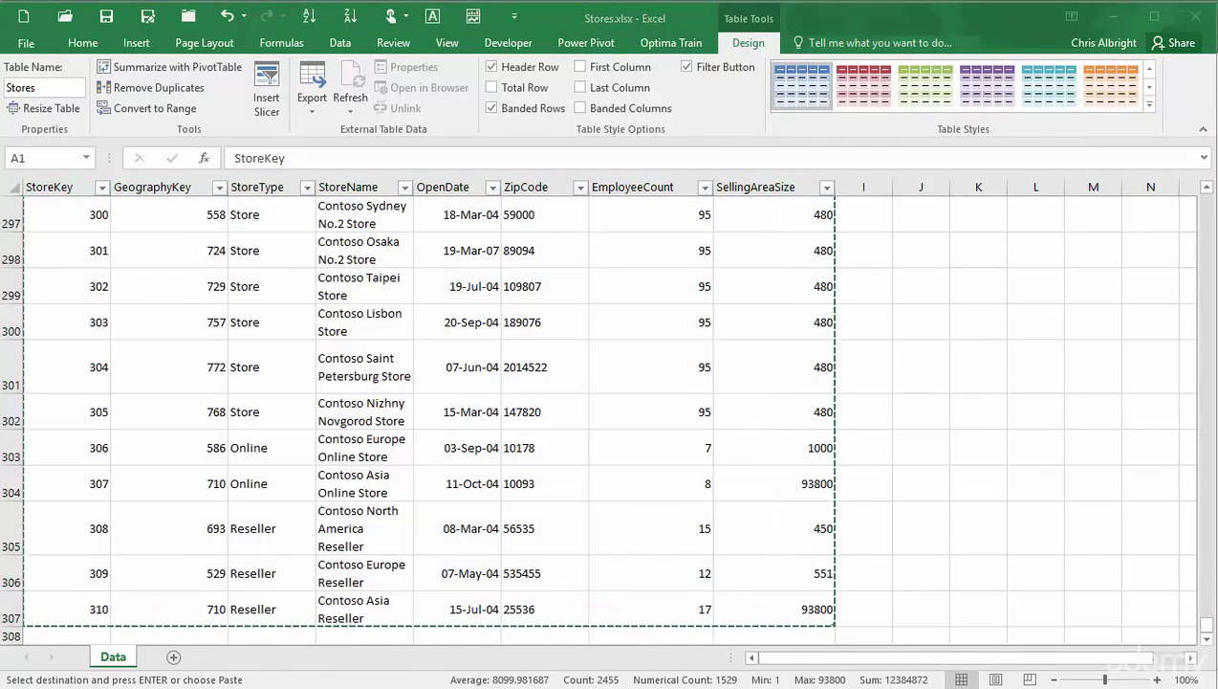
{"action": "key", "text": "alt+Tab"}
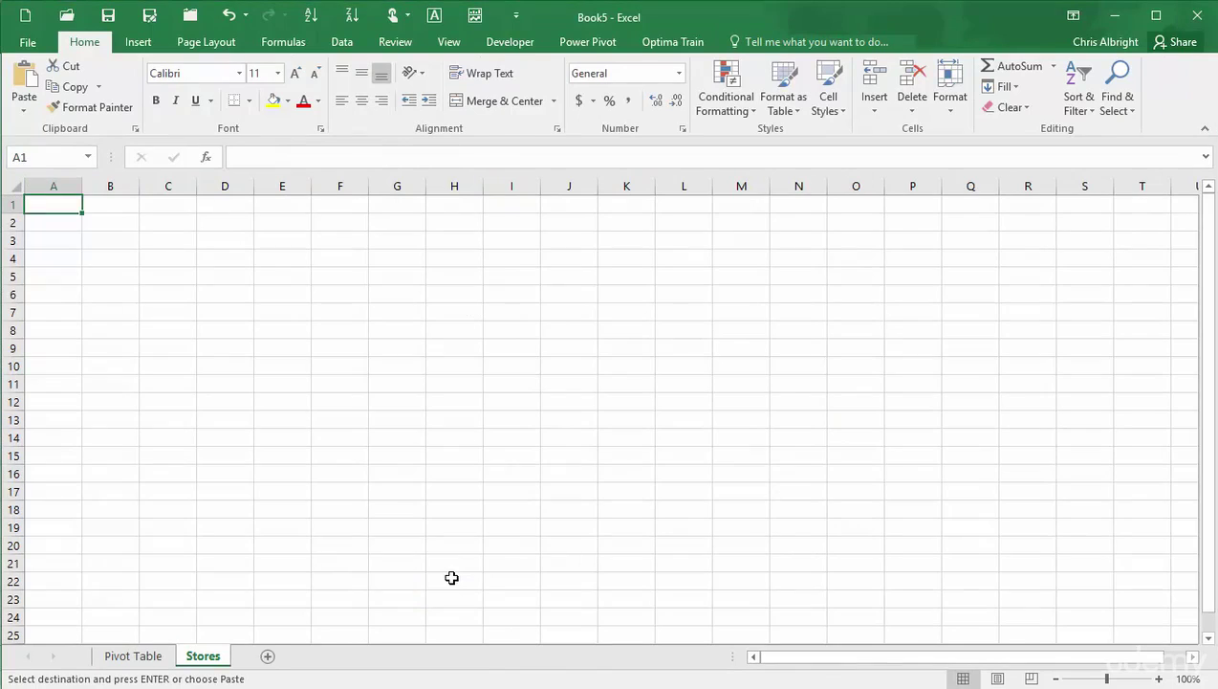
{"action": "key", "text": "ctrl+v"}
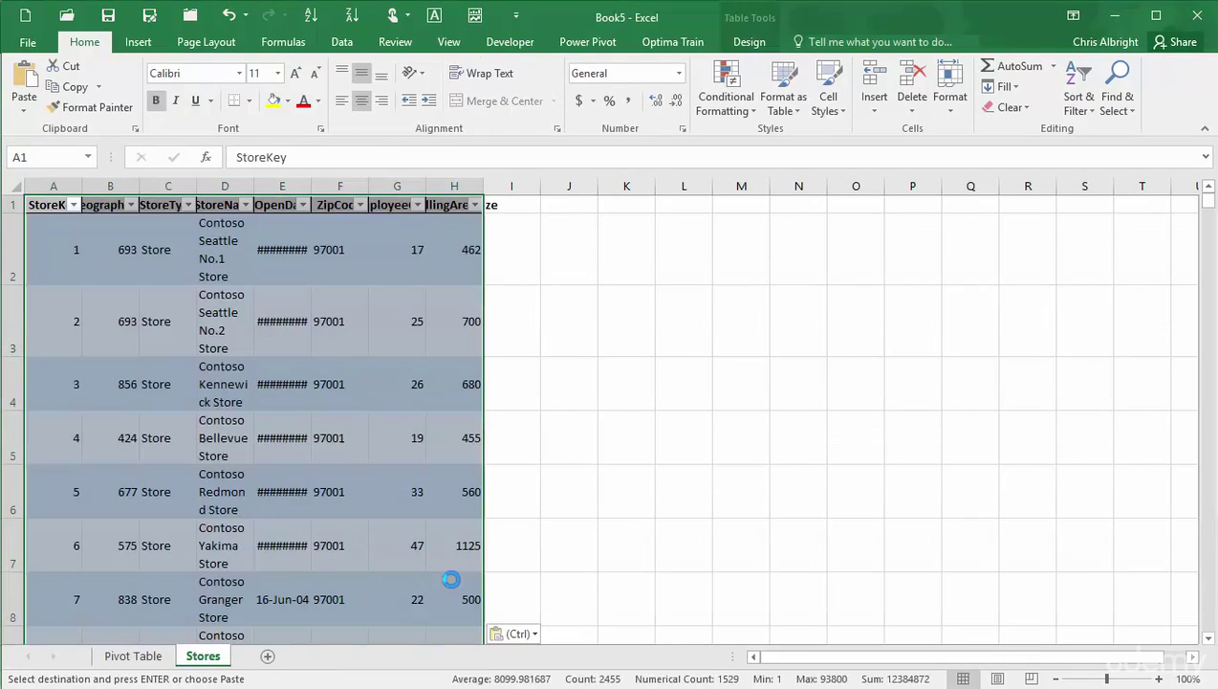
{"action": "left_click", "coordinate": [735, 40]}
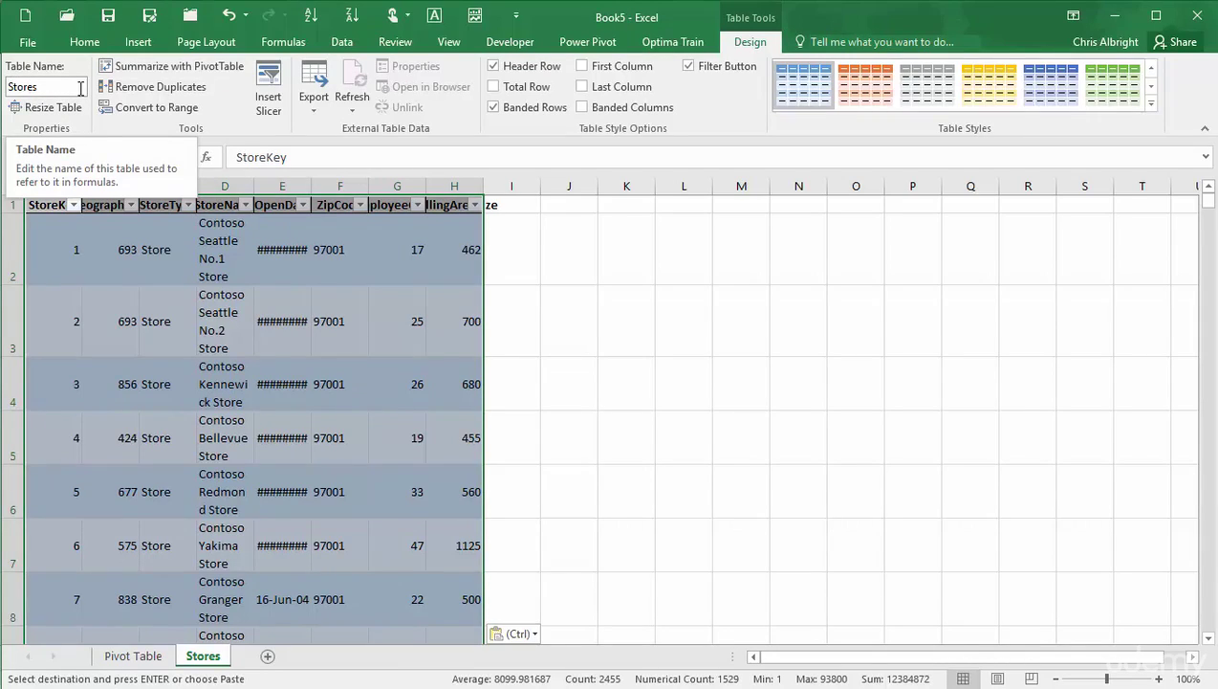
{"action": "left_click", "coordinate": [124, 665]}
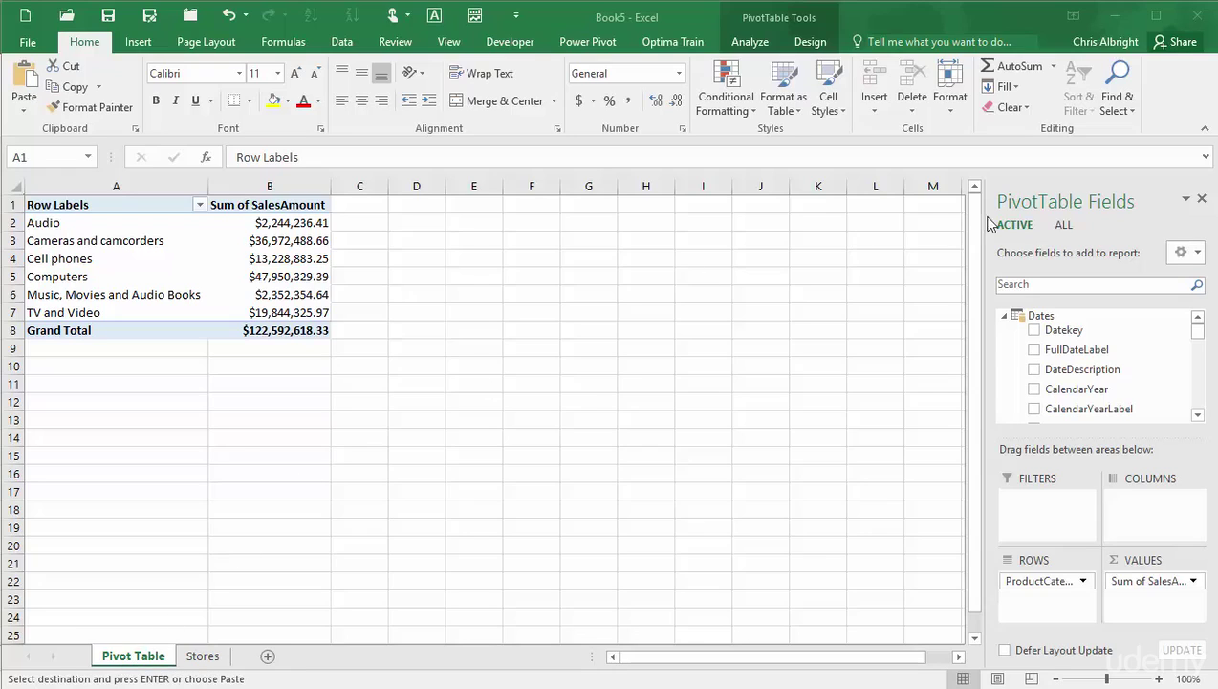
Insert a slicer on the StoreName field from the Stores table.
{"action": "left_click", "coordinate": [1062, 225]}
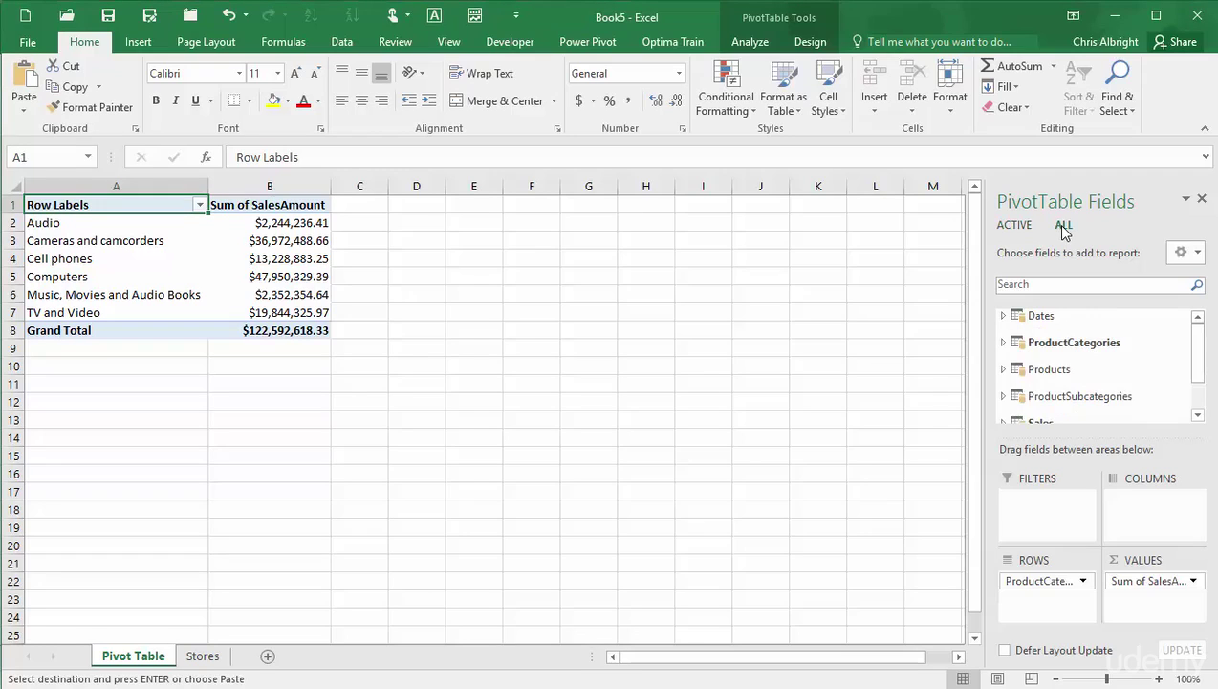
{"action": "left_click_drag", "start_coordinate": [1199, 341], "coordinate": [1199, 392]}
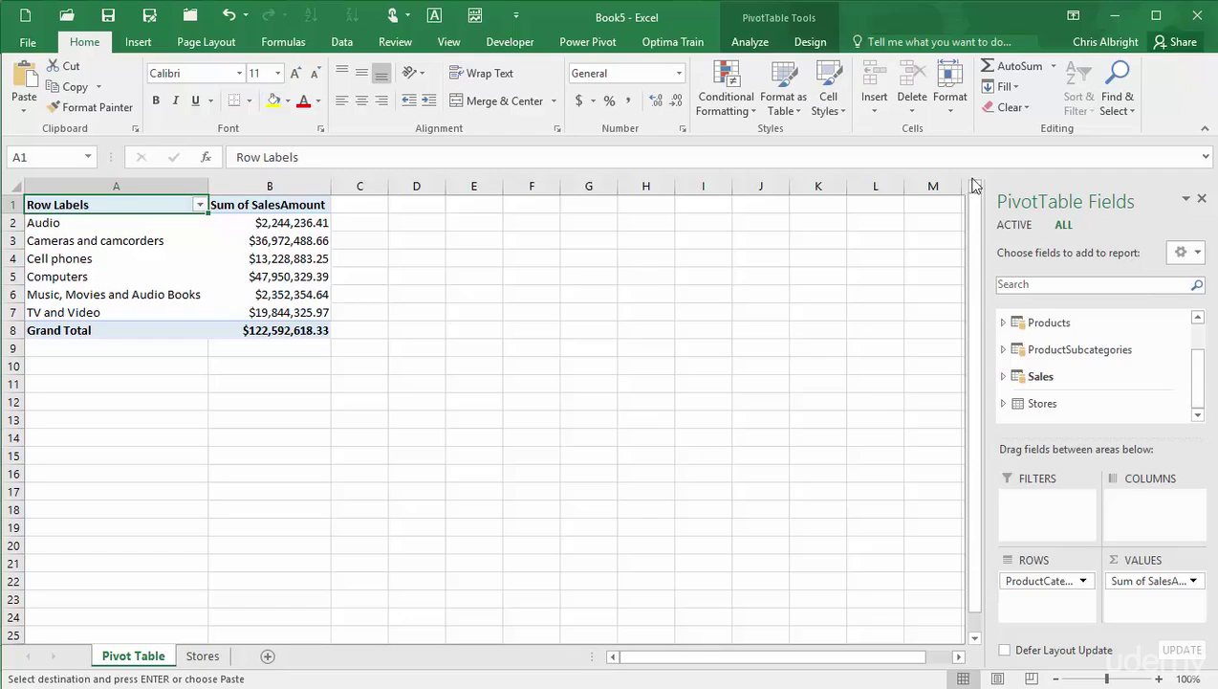
{"action": "left_click", "coordinate": [735, 42]}
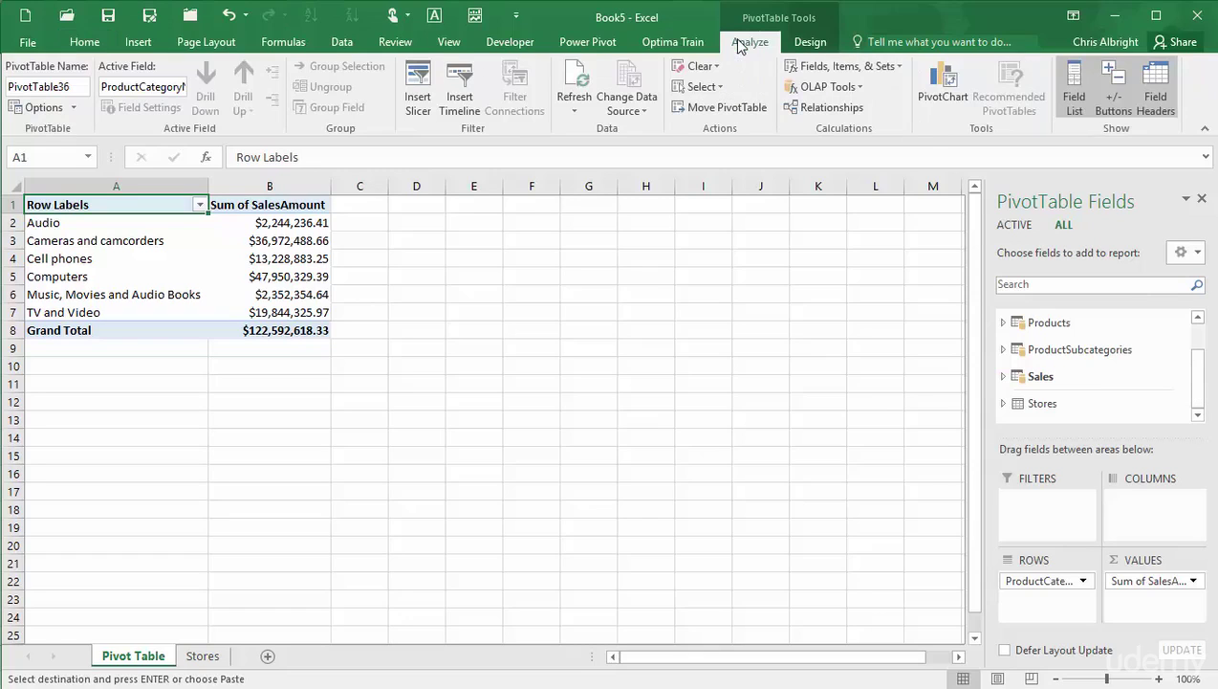
{"action": "left_click", "coordinate": [418, 91]}
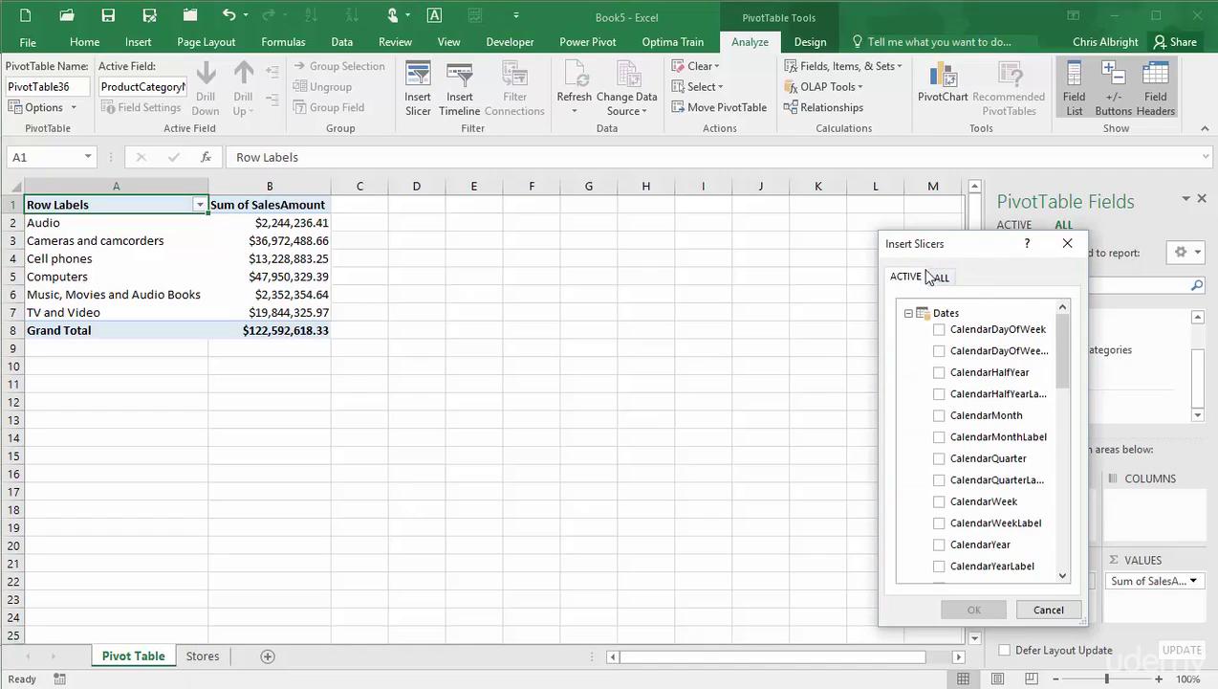
{"action": "left_click", "coordinate": [942, 276]}
{"action": "left_click_drag", "start_coordinate": [1060, 325], "coordinate": [1089, 528]}
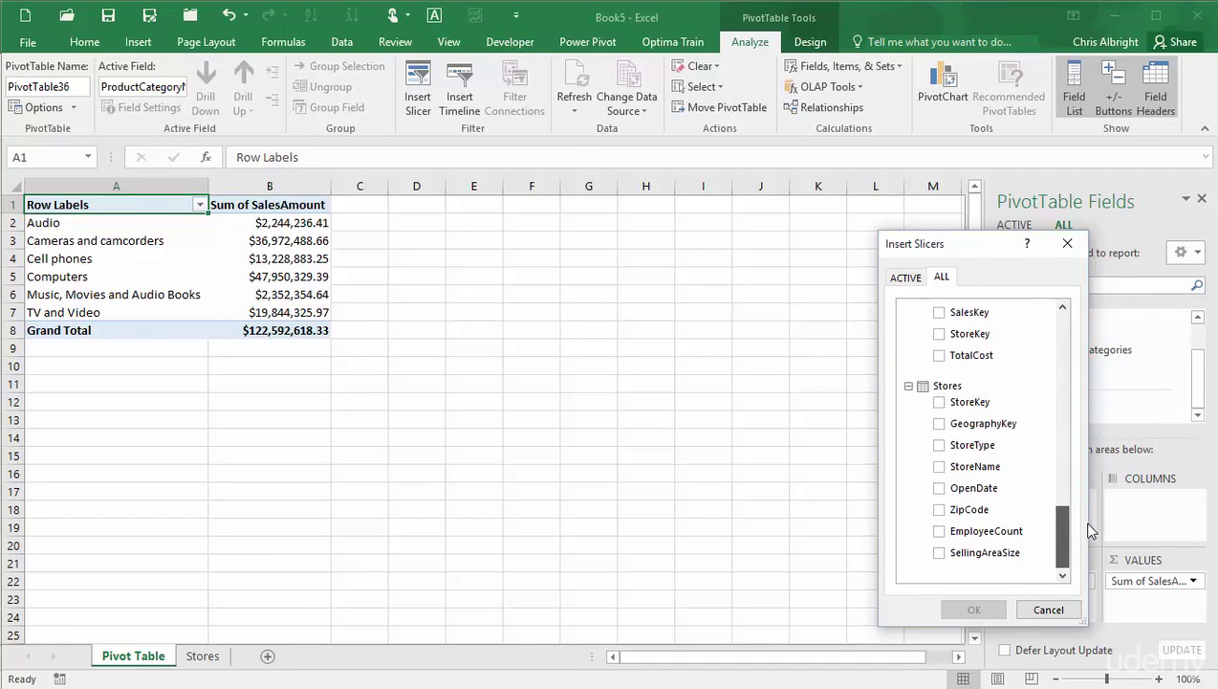
{"action": "left_click", "coordinate": [940, 467]}
{"action": "left_click", "coordinate": [971, 610]}
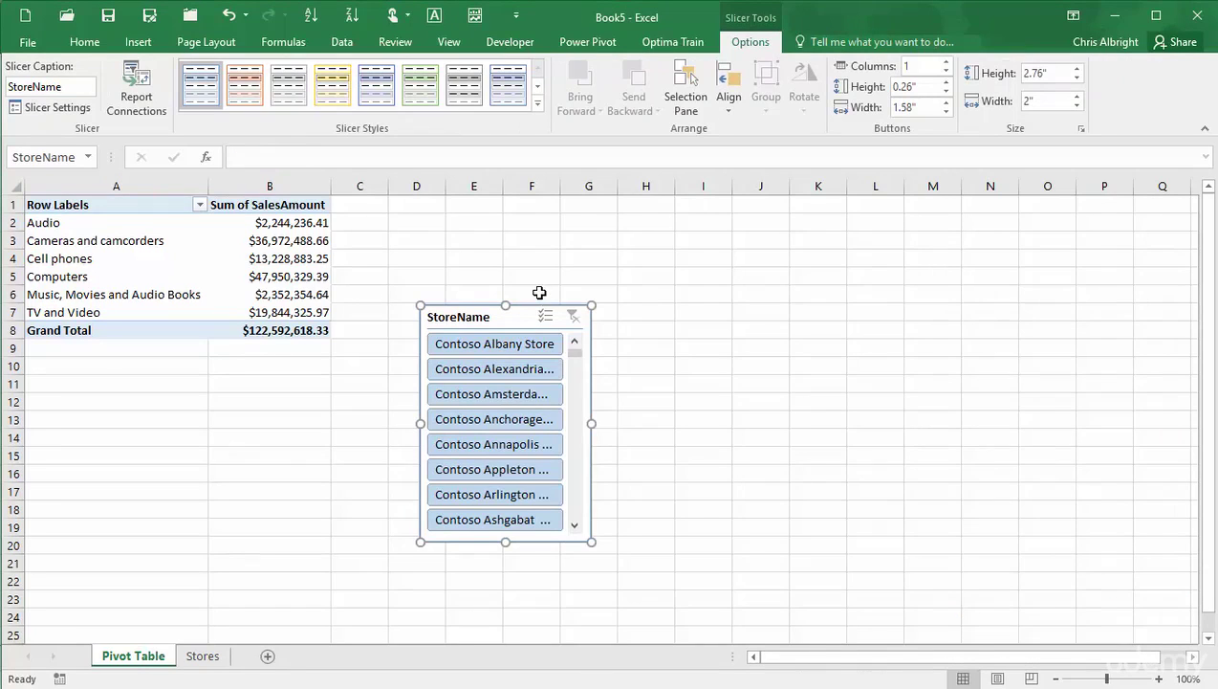
Move the slicer beside the PivotTable and test the Amsterdam, Anchorage and Annapolis stores, then clear the filter.
{"action": "left_click_drag", "start_coordinate": [541, 291], "coordinate": [580, 189]}
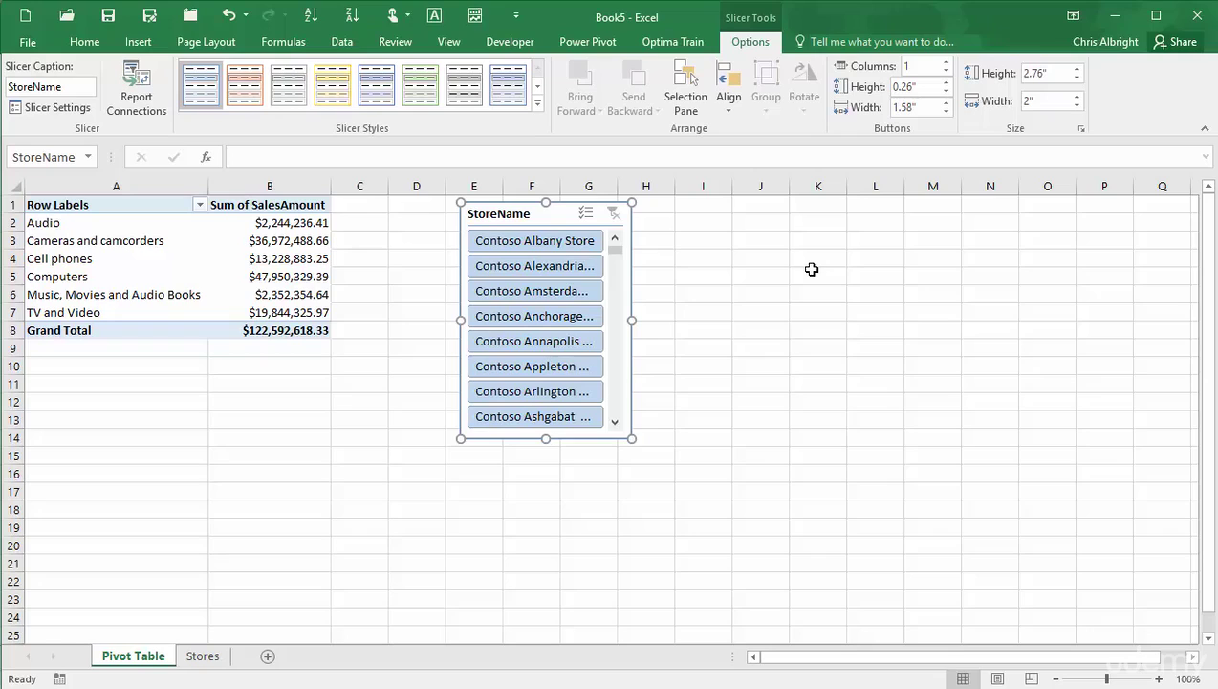
{"action": "left_click", "coordinate": [512, 293]}
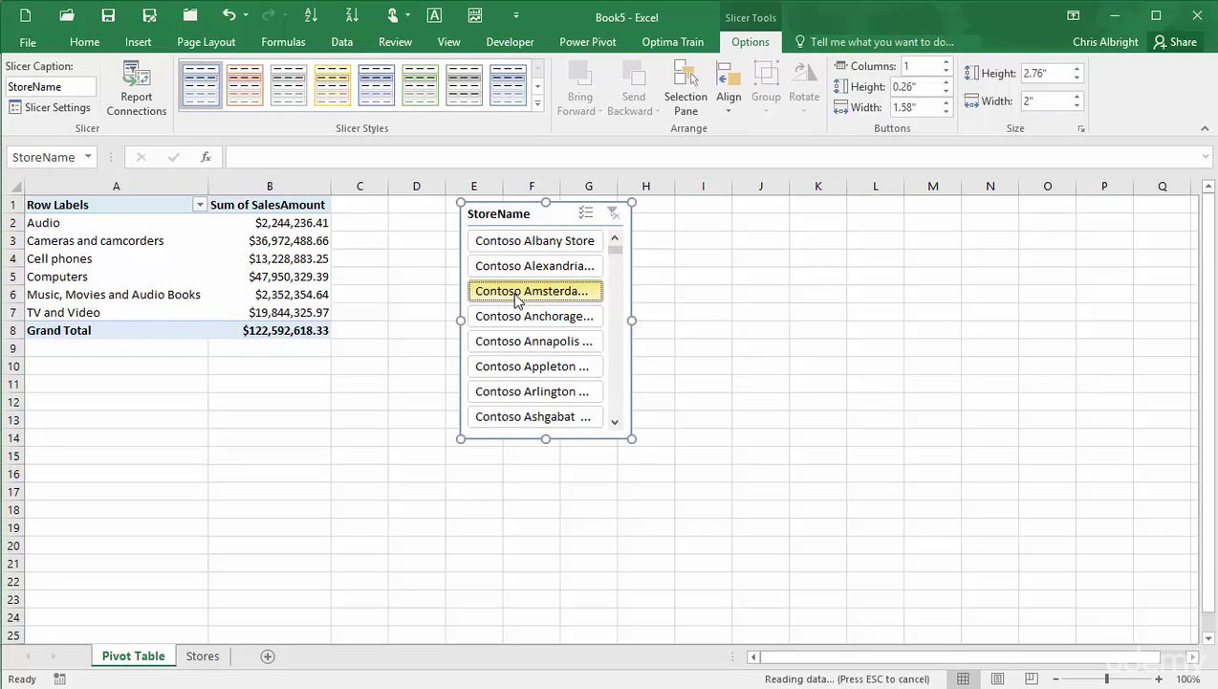
{"action": "left_click", "coordinate": [523, 317]}
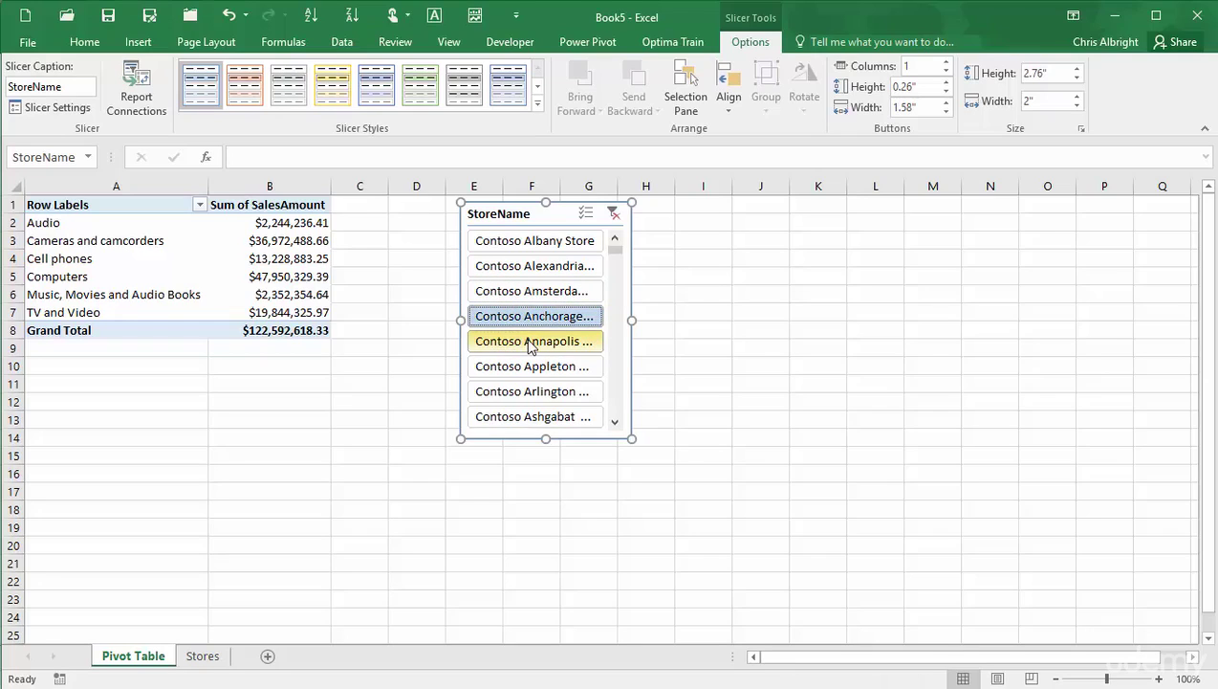
{"action": "left_click", "coordinate": [531, 344]}
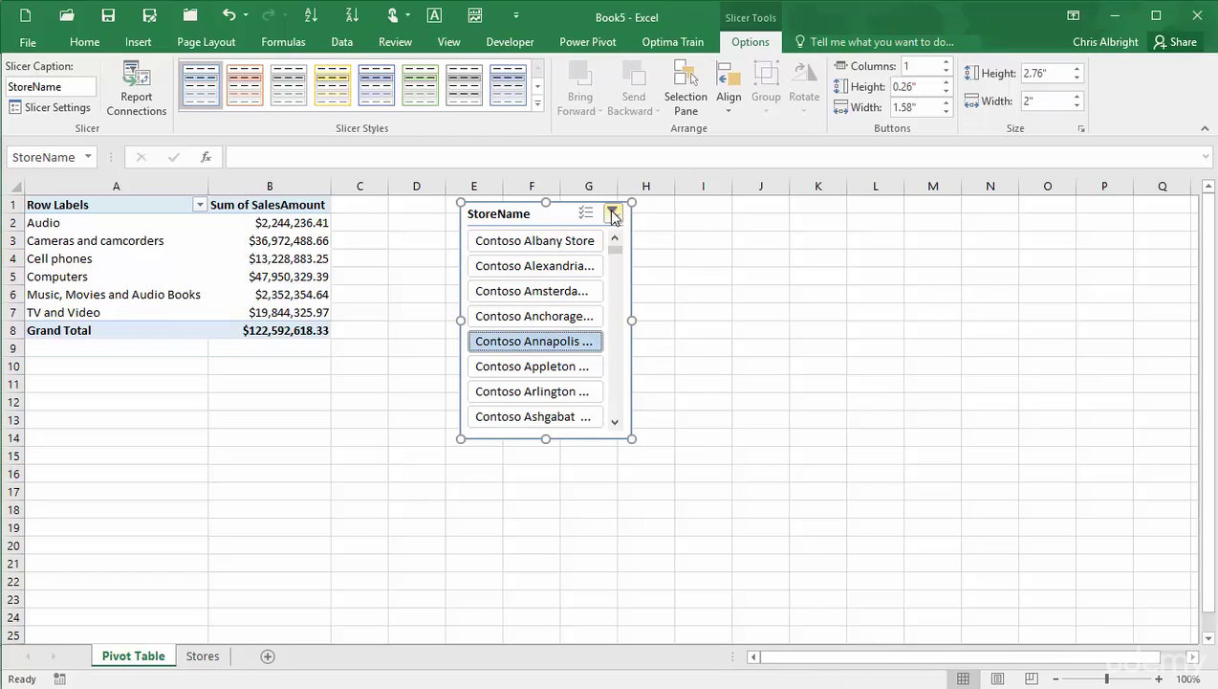
{"action": "left_click", "coordinate": [613, 213]}
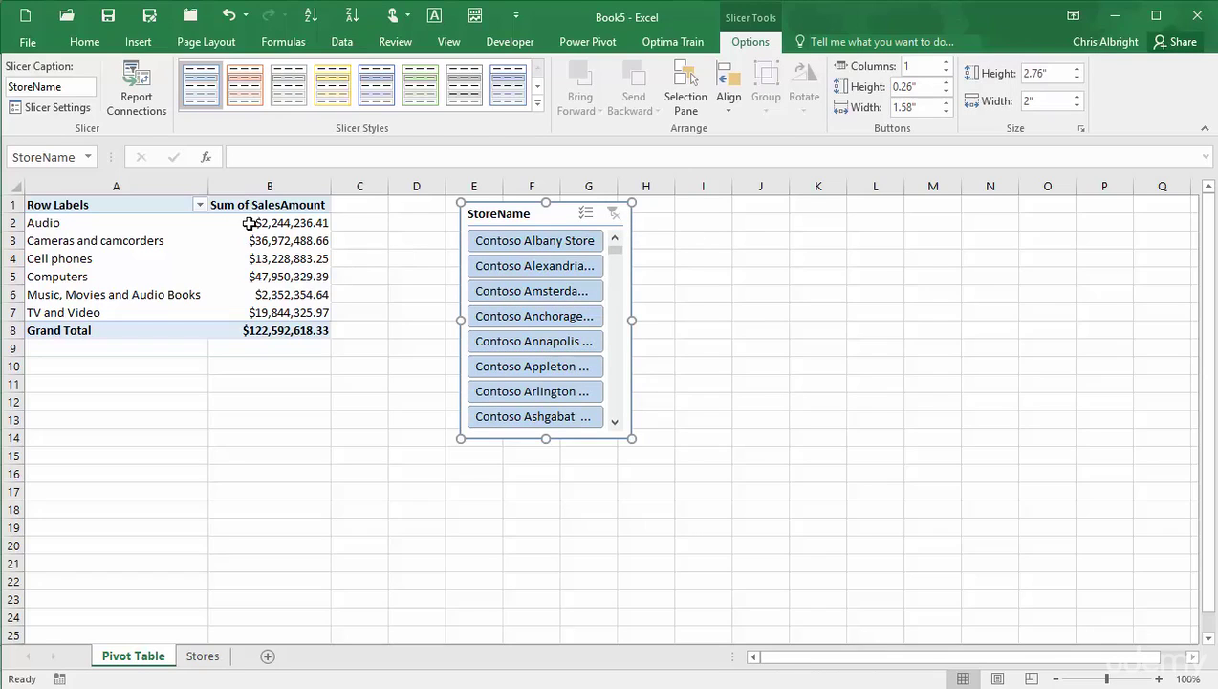
{"action": "left_click", "coordinate": [249, 223]}
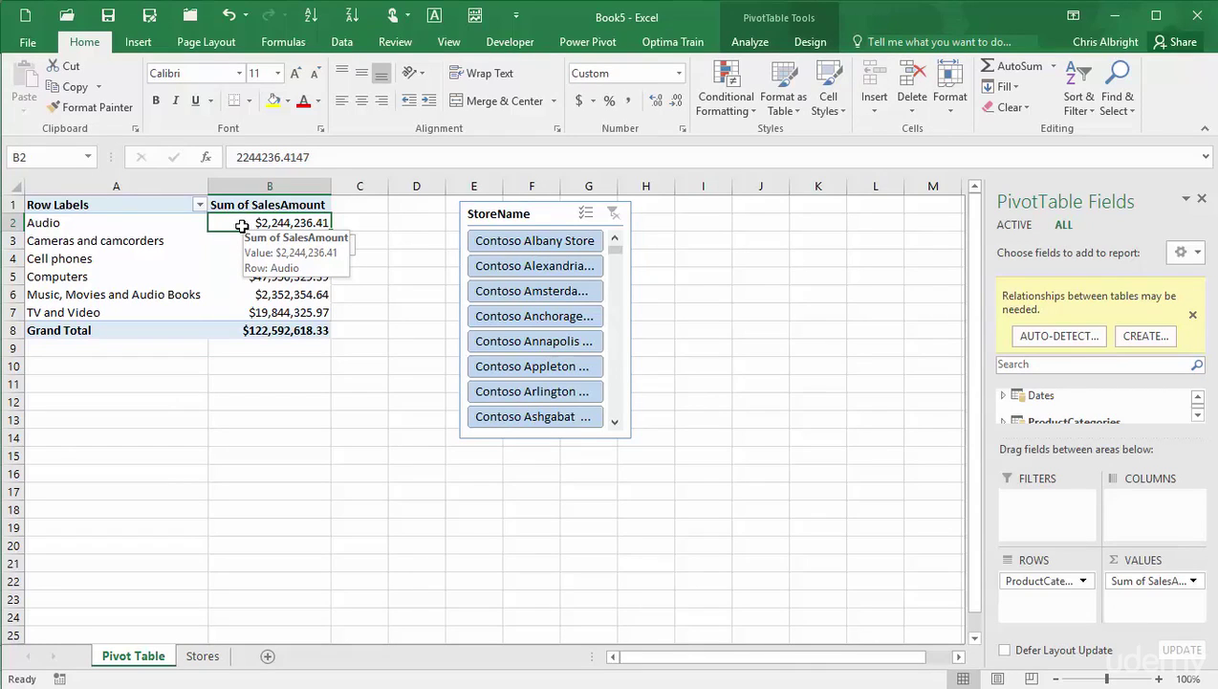
Create a relationship from the Sales table's StoreKey column to the Stores table.
{"action": "left_click", "coordinate": [1147, 341]}
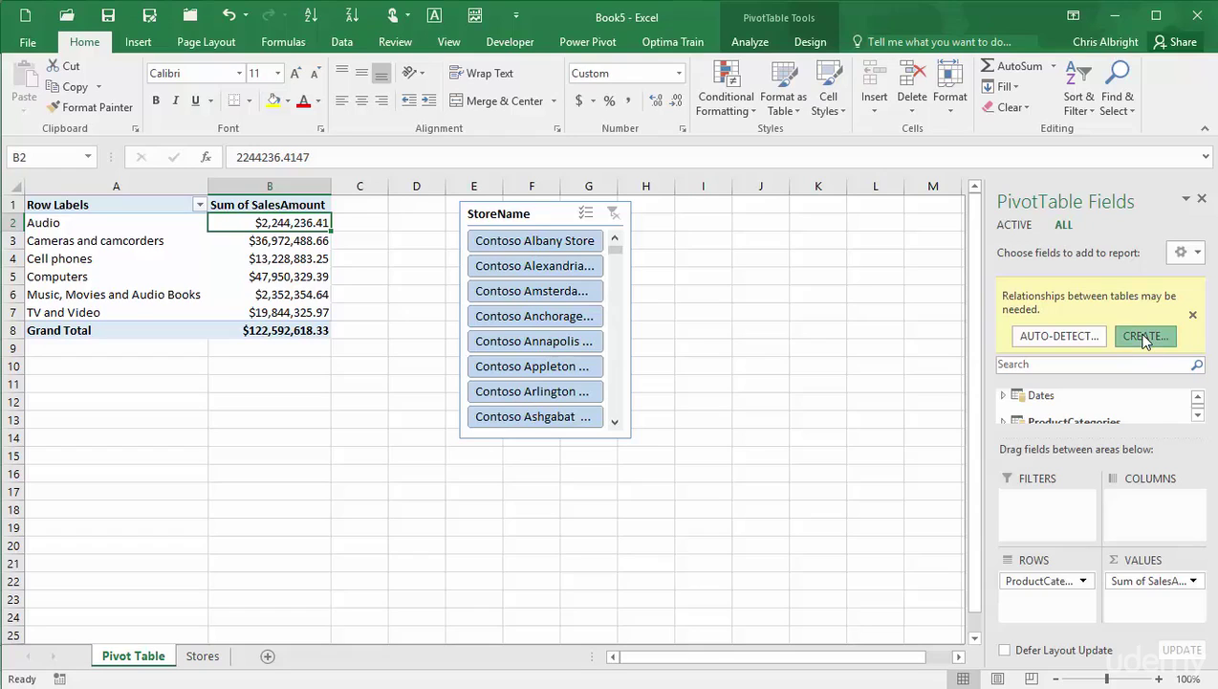
{"action": "left_click_drag", "start_coordinate": [1023, 289], "coordinate": [751, 291]}
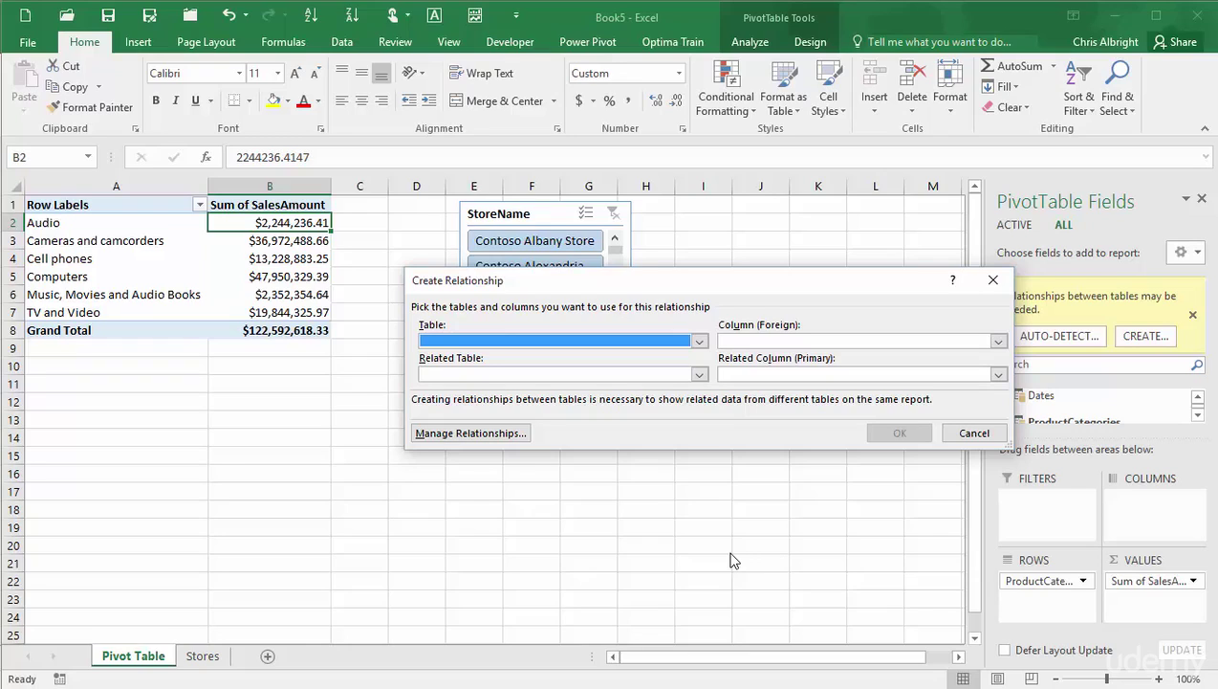
{"action": "left_click", "coordinate": [700, 341]}
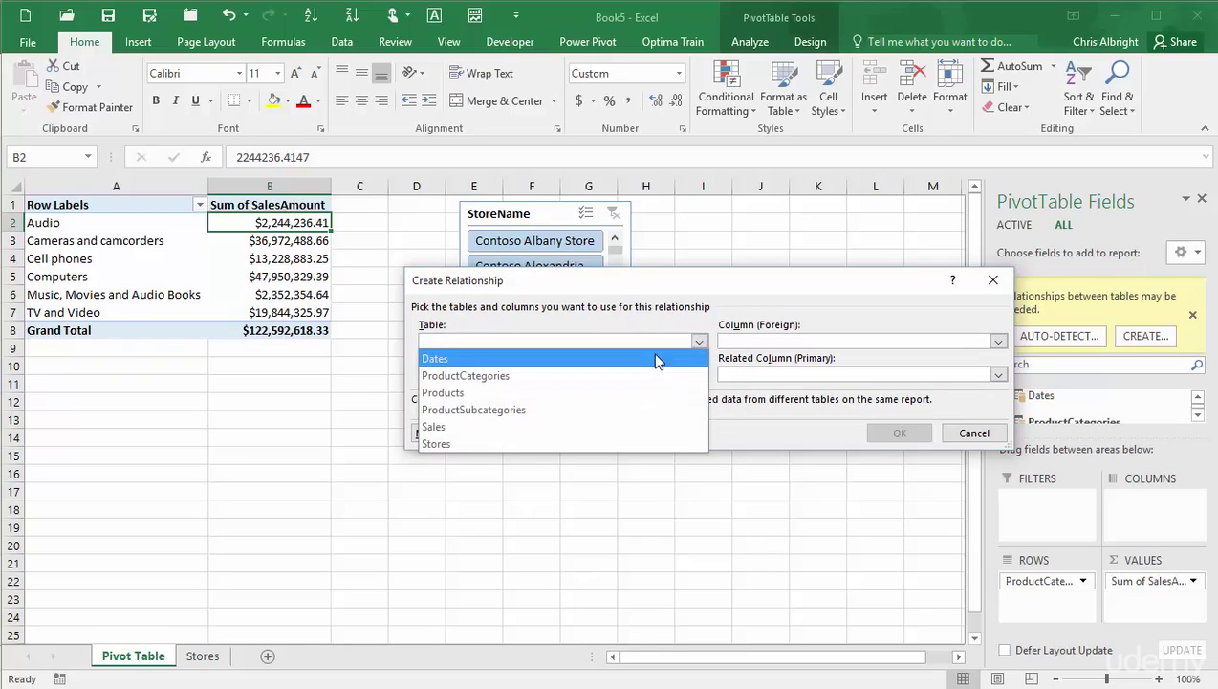
{"action": "left_click", "coordinate": [487, 428]}
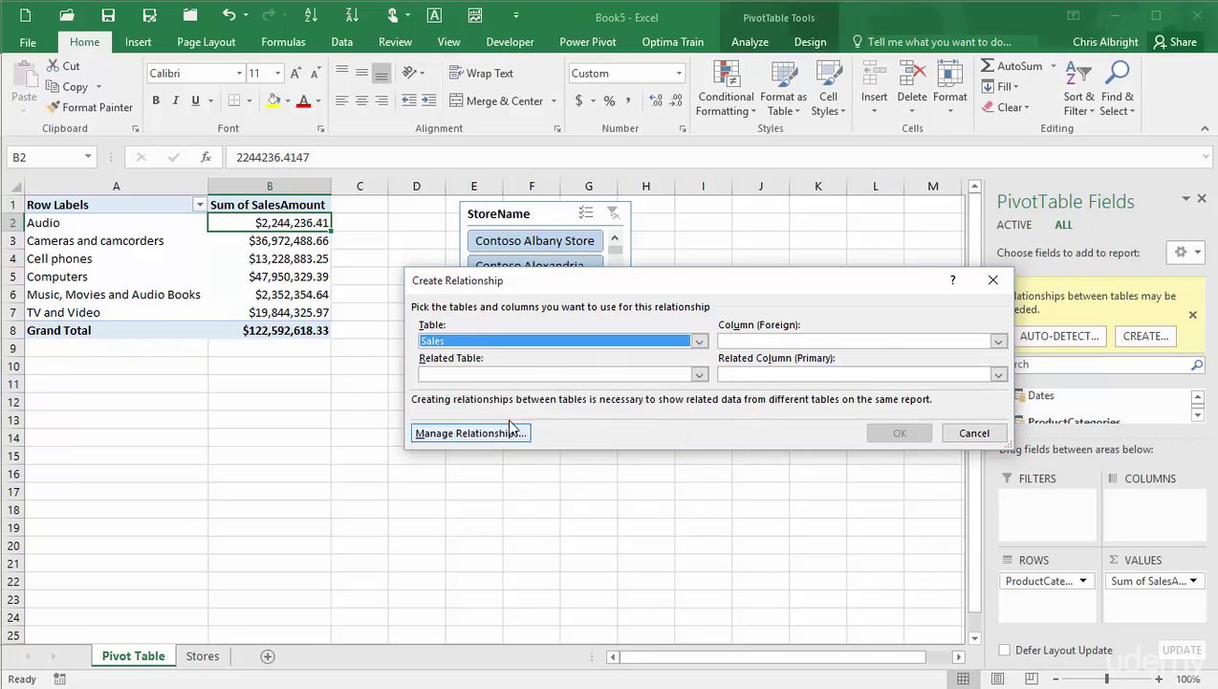
{"action": "left_click", "coordinate": [997, 343]}
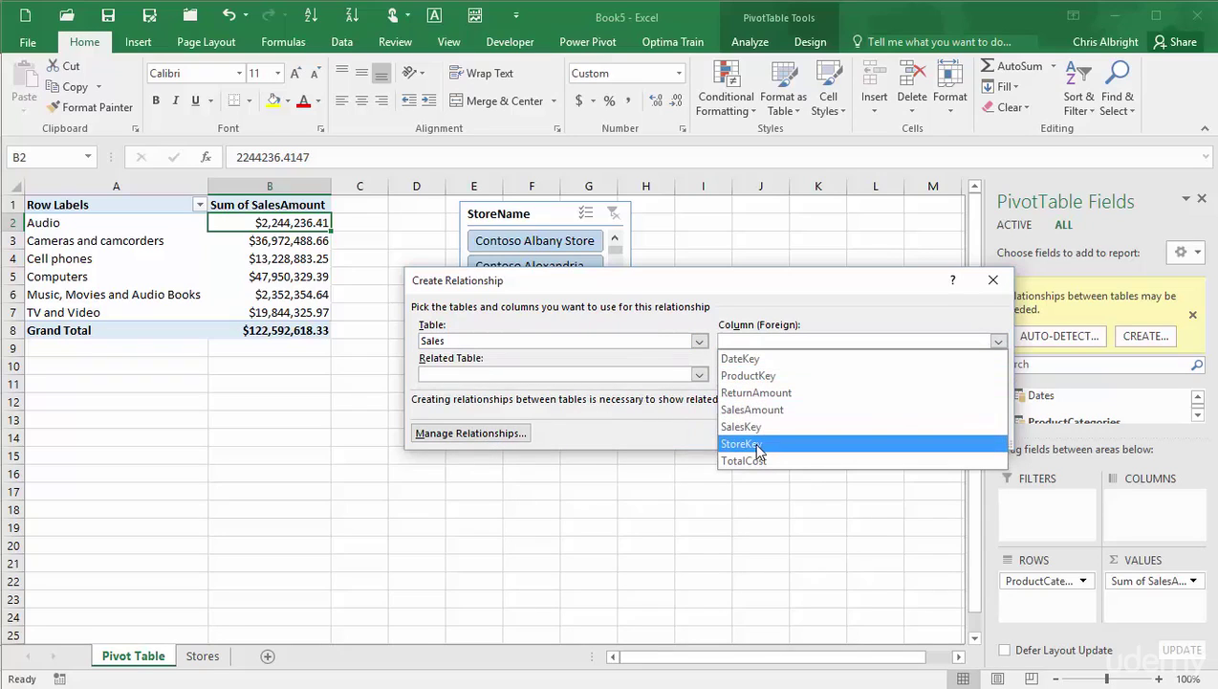
{"action": "left_click", "coordinate": [755, 444]}
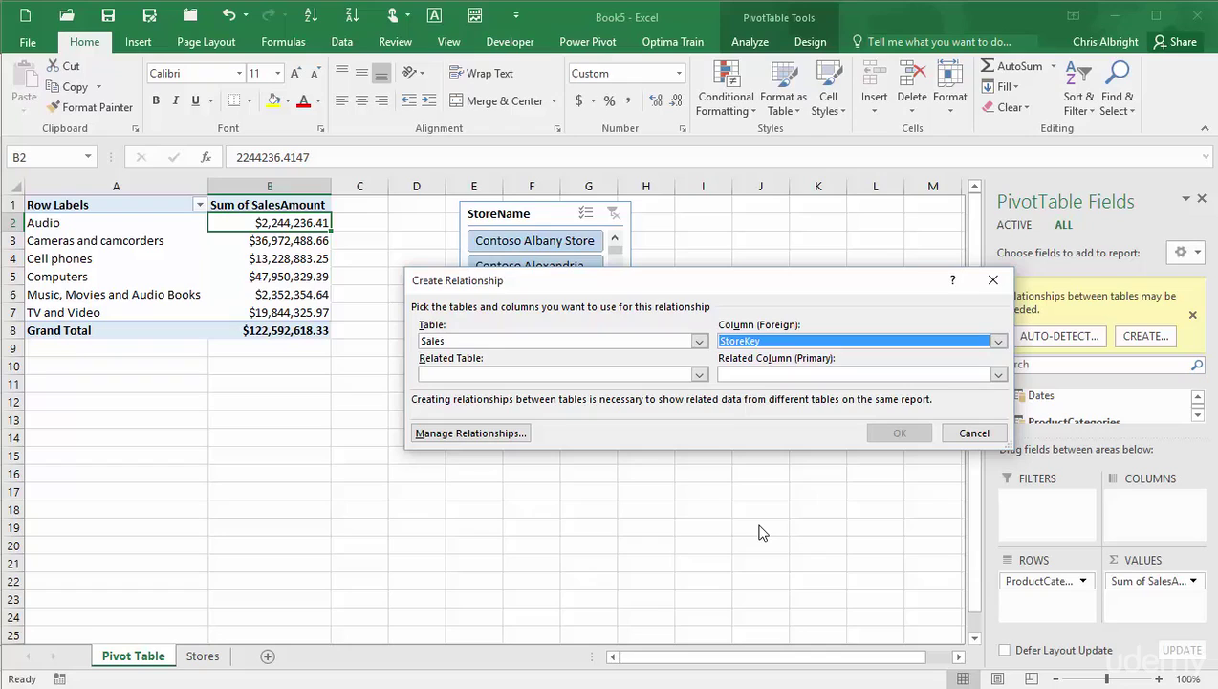
{"action": "left_click", "coordinate": [697, 375]}
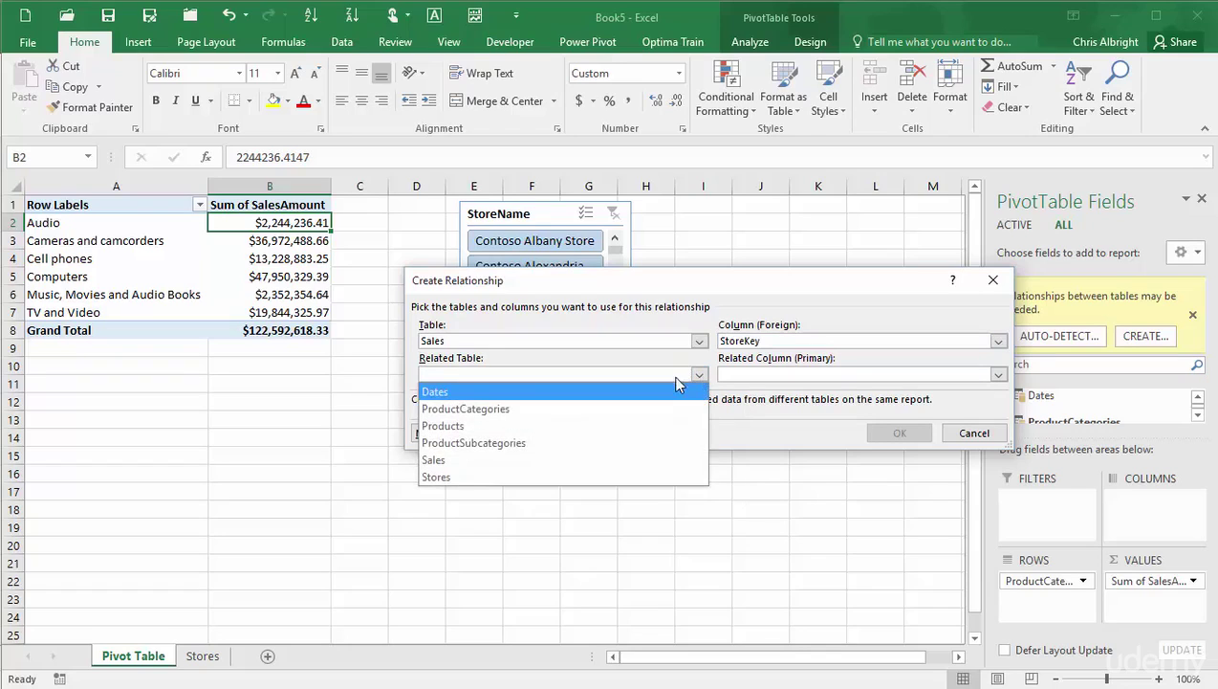
{"action": "left_click", "coordinate": [490, 476]}
{"action": "left_click", "coordinate": [899, 433]}
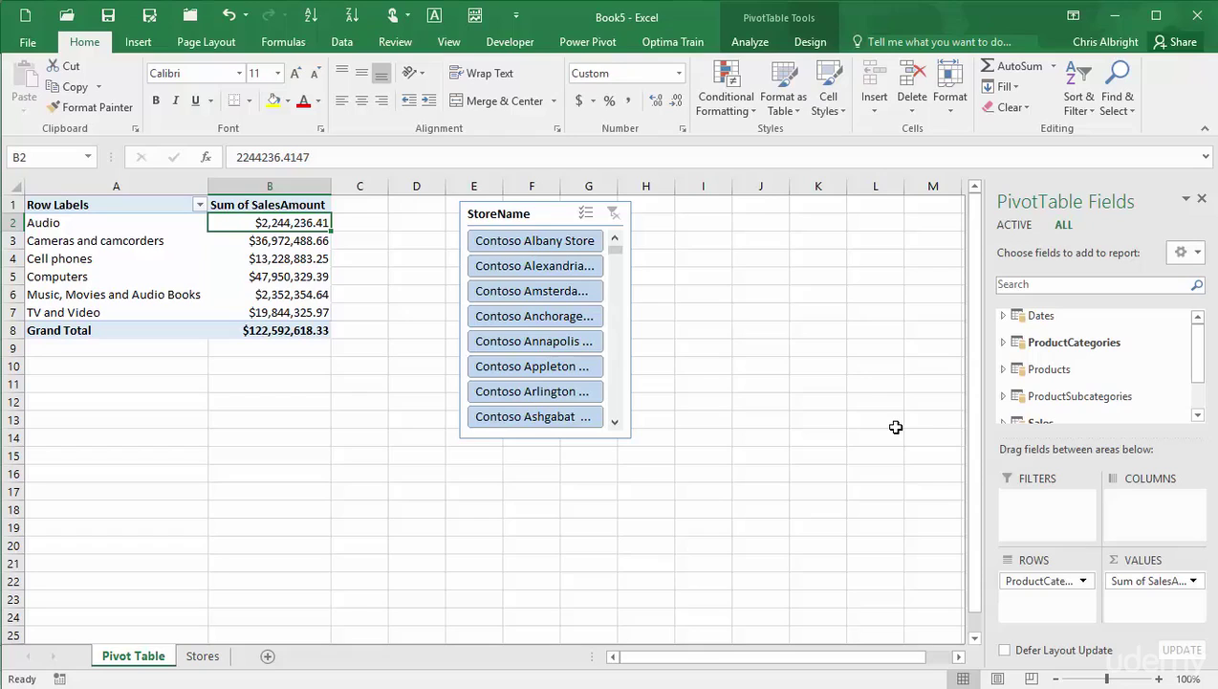
Filter to Contoso Amsterdam, review the data model relationships, and add a new Sheet3.
{"action": "left_click", "coordinate": [562, 364]}
{"action": "left_click", "coordinate": [547, 293]}
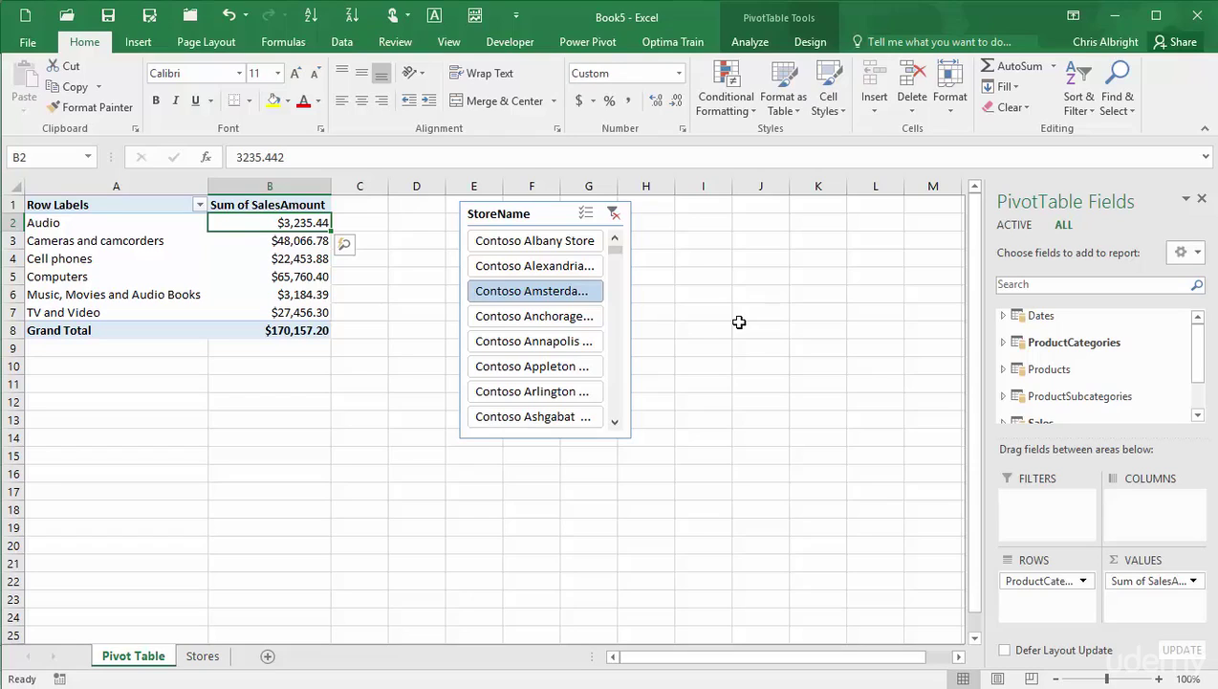
{"action": "left_click", "coordinate": [750, 44]}
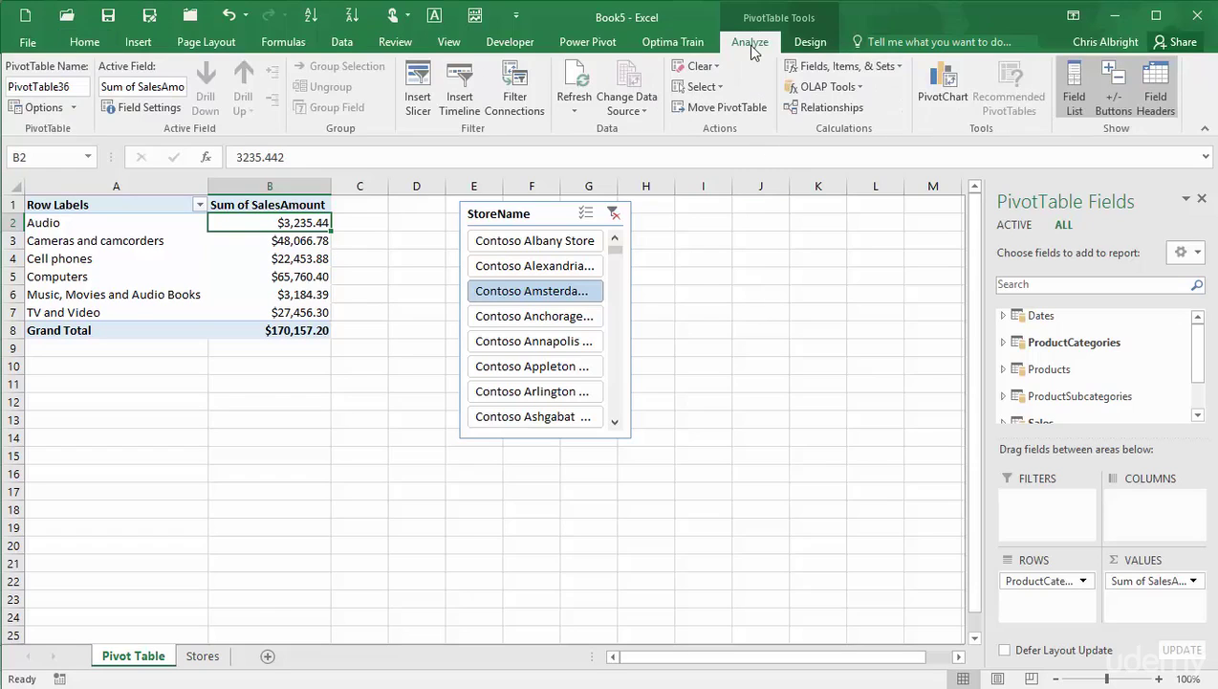
{"action": "left_click", "coordinate": [829, 113]}
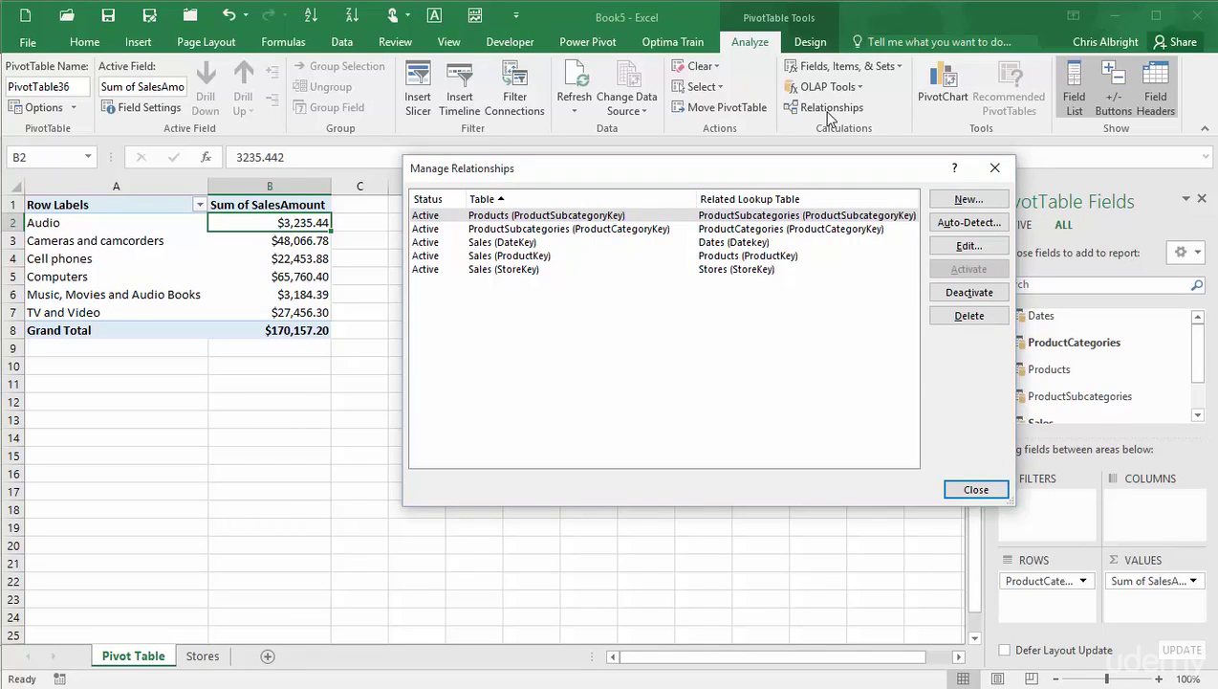
{"action": "left_click", "coordinate": [976, 488]}
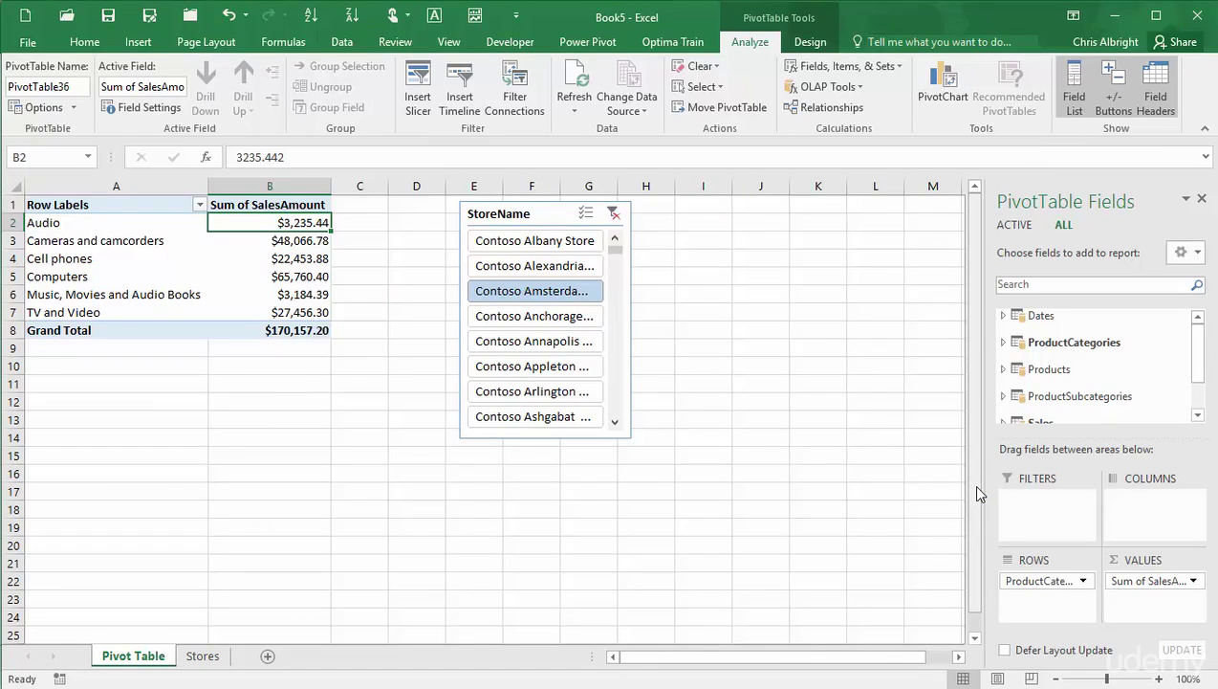
{"action": "left_click", "coordinate": [268, 657]}
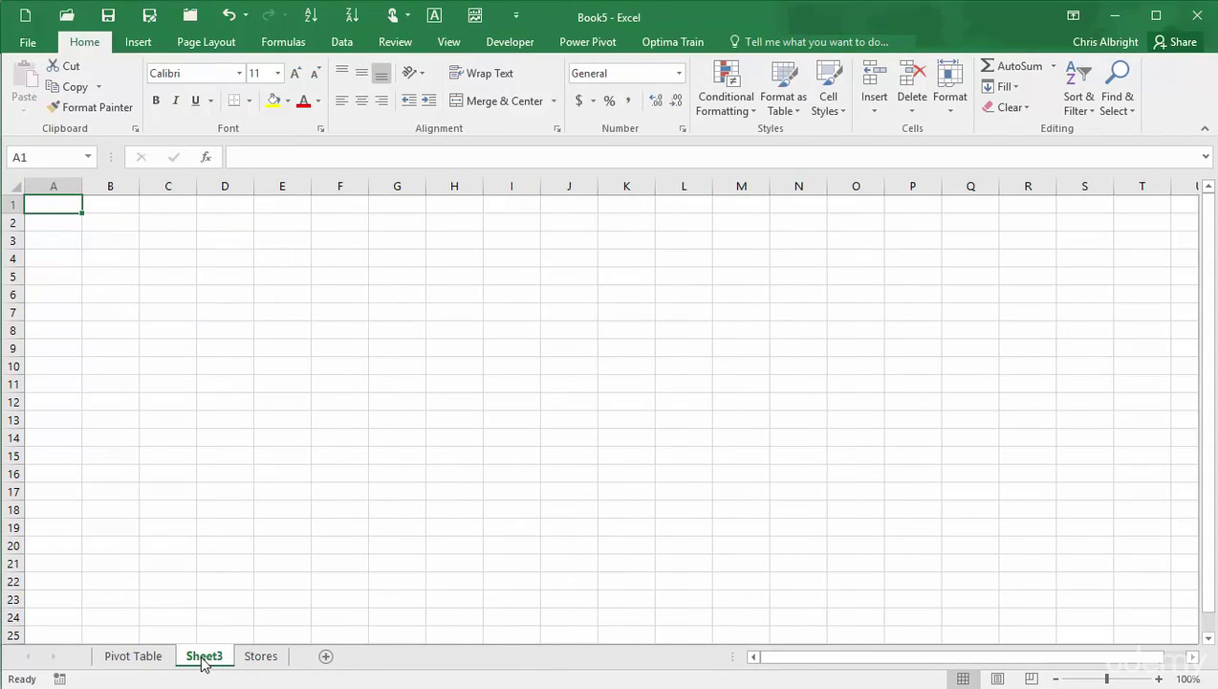
Rename the new sheet to Geography.
{"action": "double_click", "coordinate": [204, 656]}
{"action": "type", "text": "Ge"}
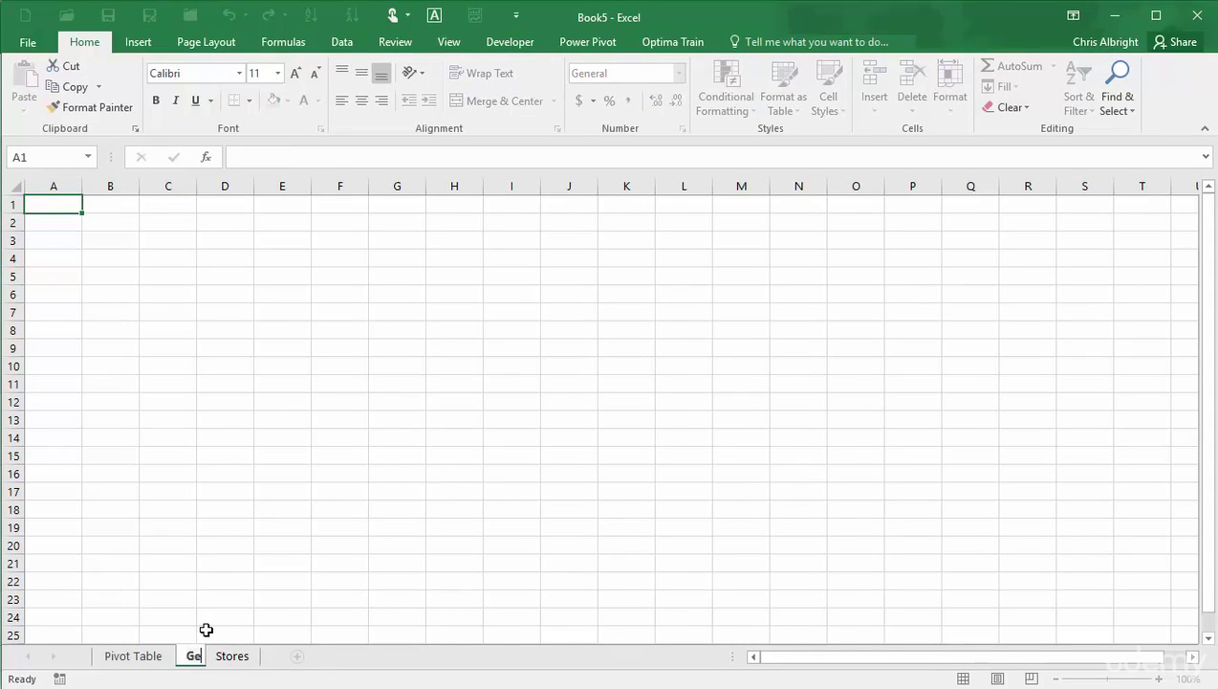
{"action": "type", "text": "ography"}
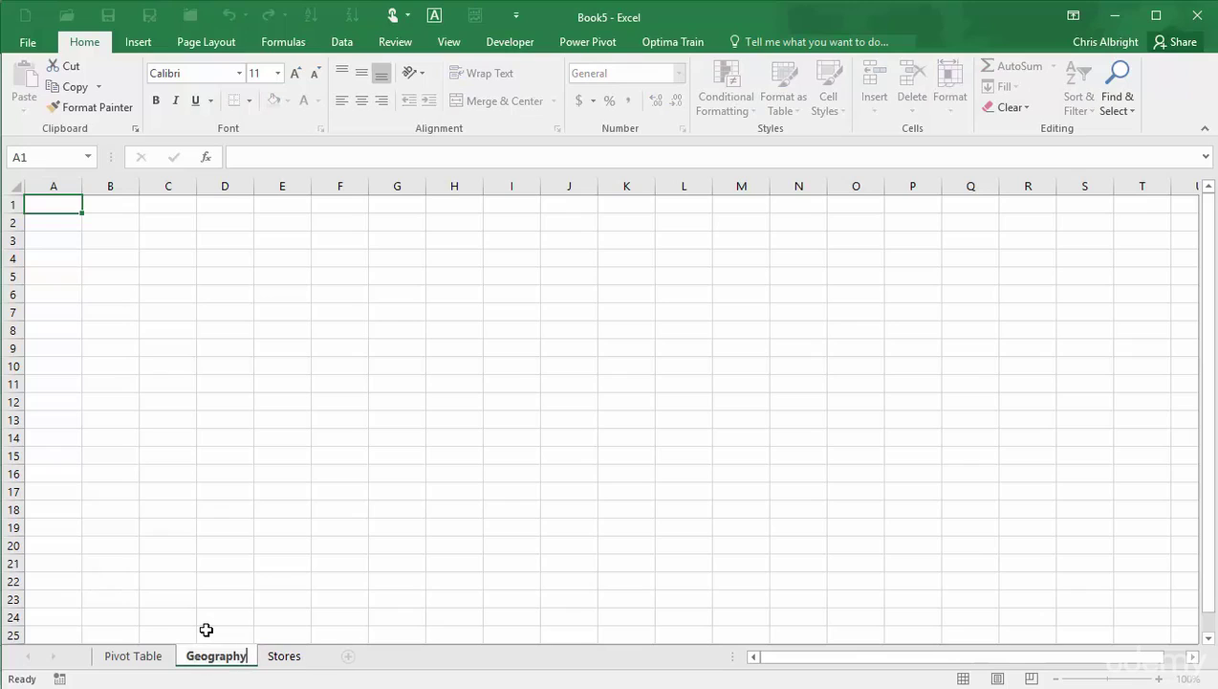
{"action": "left_click", "coordinate": [46, 202]}
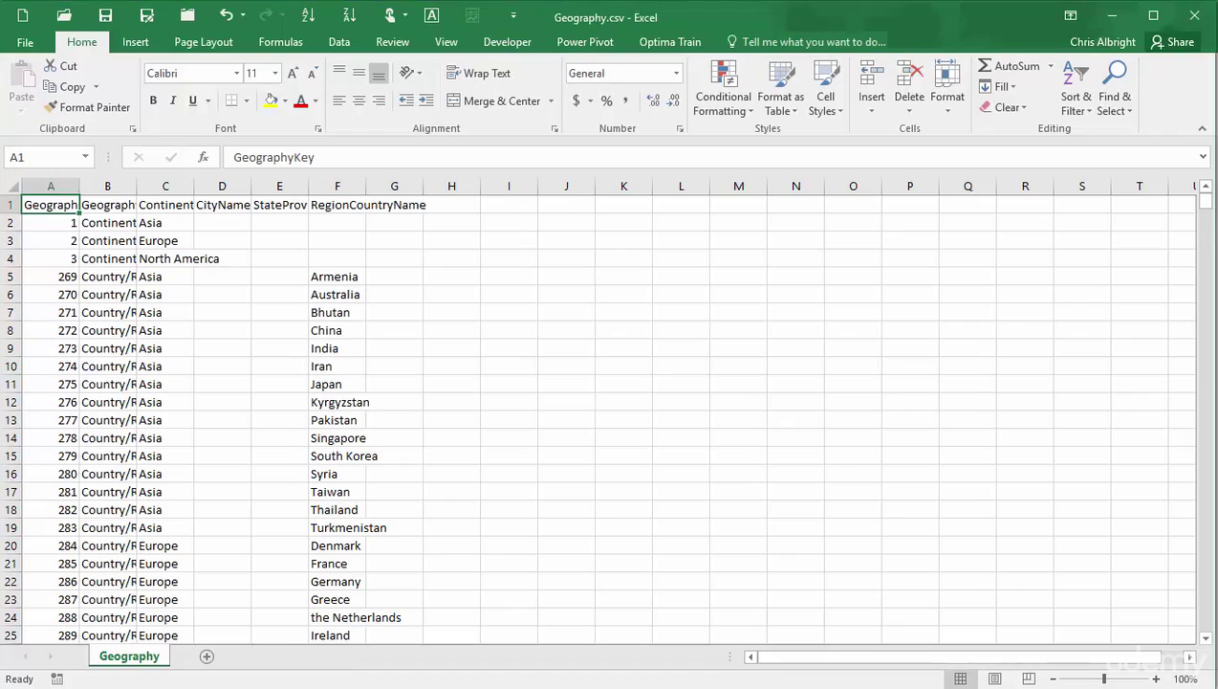
Copy the Geography.csv data range A1:F675 into the Geography sheet.
{"action": "key", "text": "ctrl+shift+End"}
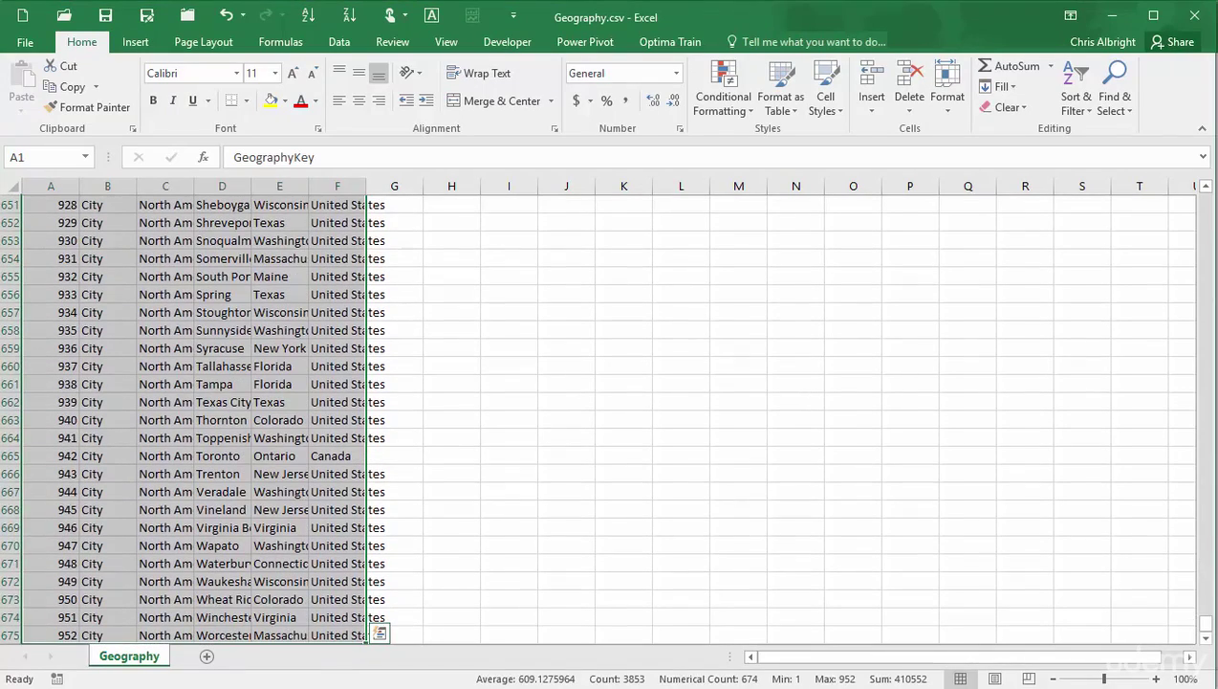
{"action": "key", "text": "ctrl+c"}
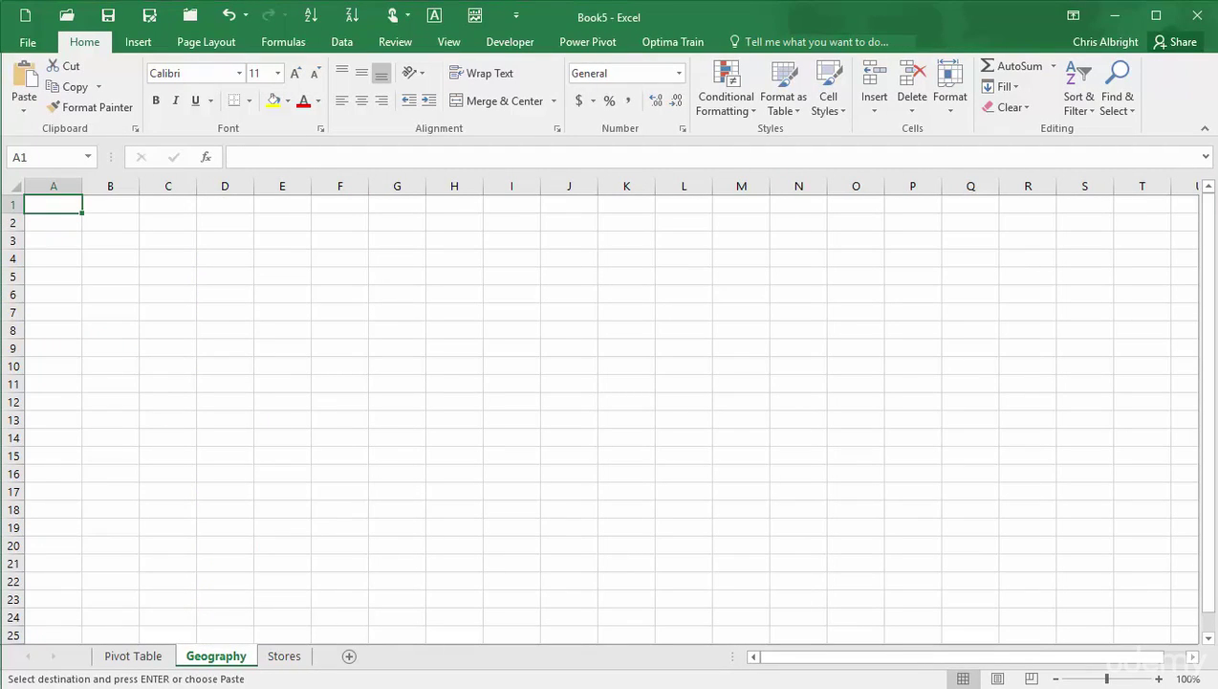
{"action": "key", "text": "ctrl+v"}
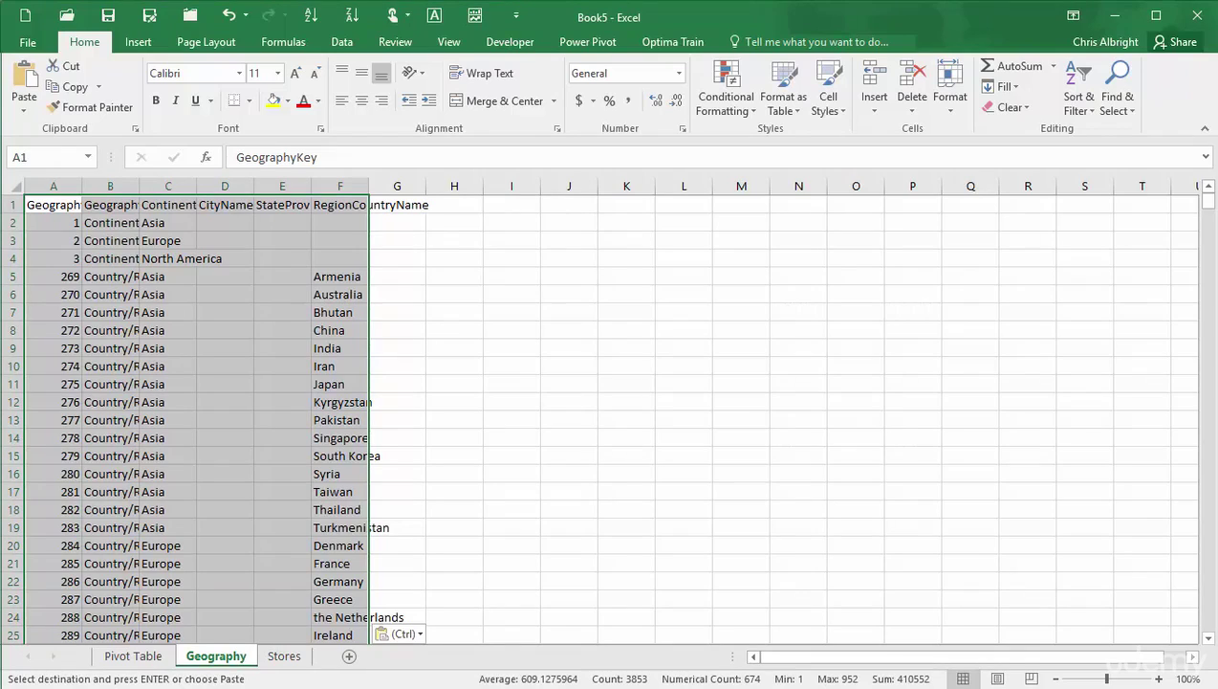
Turn the pasted data into a table named Geography, then return to the Pivot Table sheet.
{"action": "key", "text": "ctrl+t"}
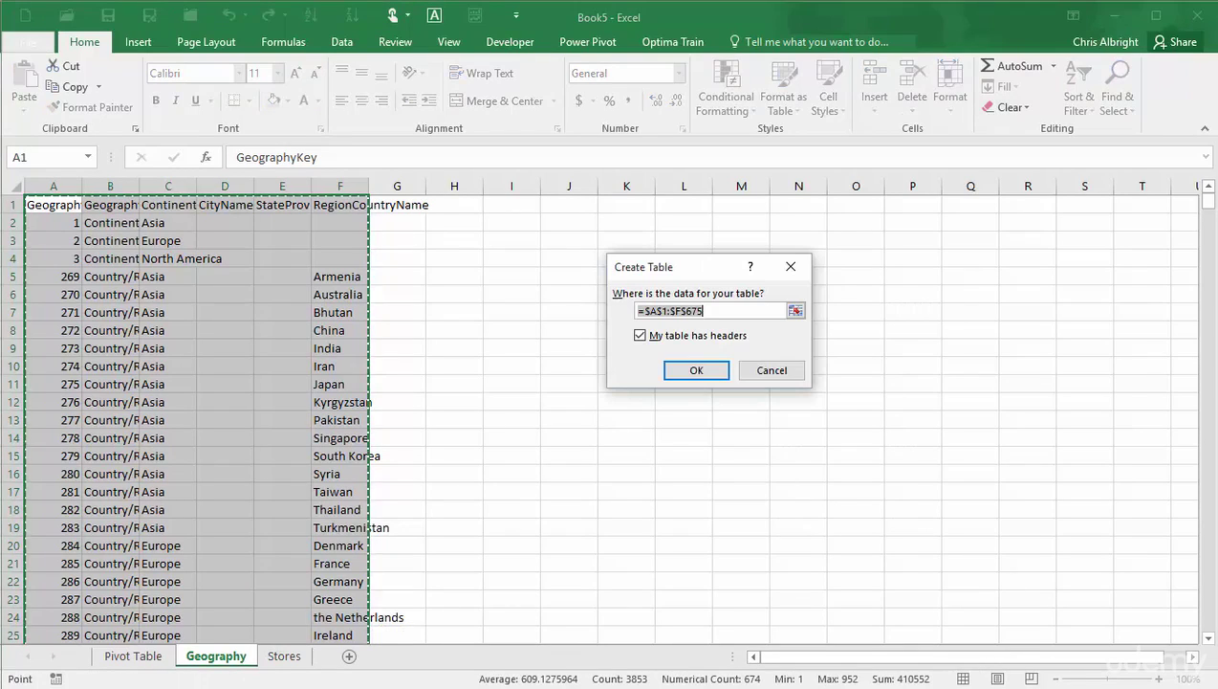
{"action": "left_click", "coordinate": [696, 371]}
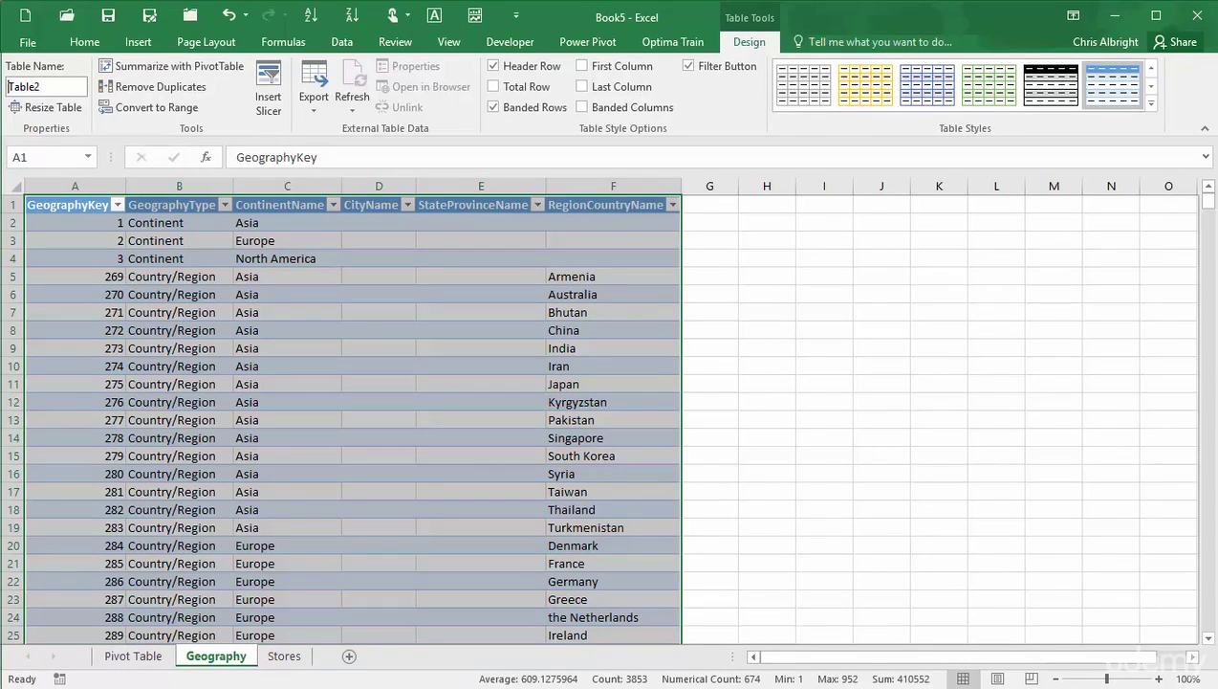
{"action": "left_click", "coordinate": [75, 87]}
{"action": "type", "text": "Geography"}
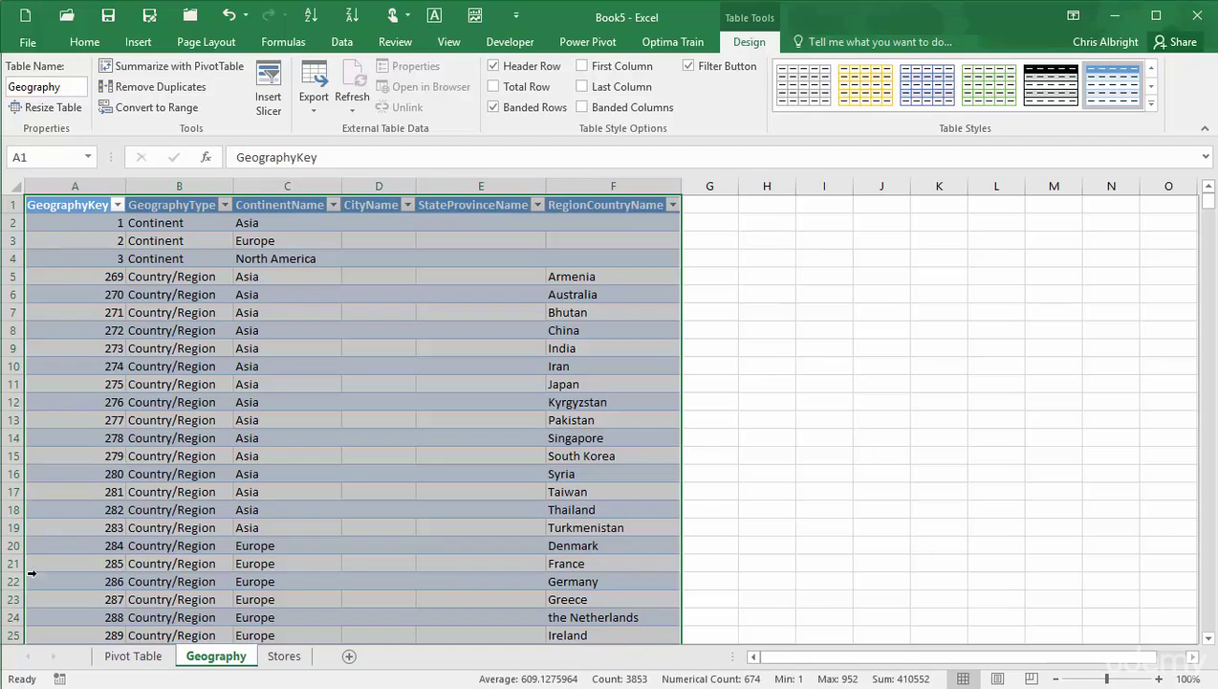
{"action": "left_click", "coordinate": [142, 660]}
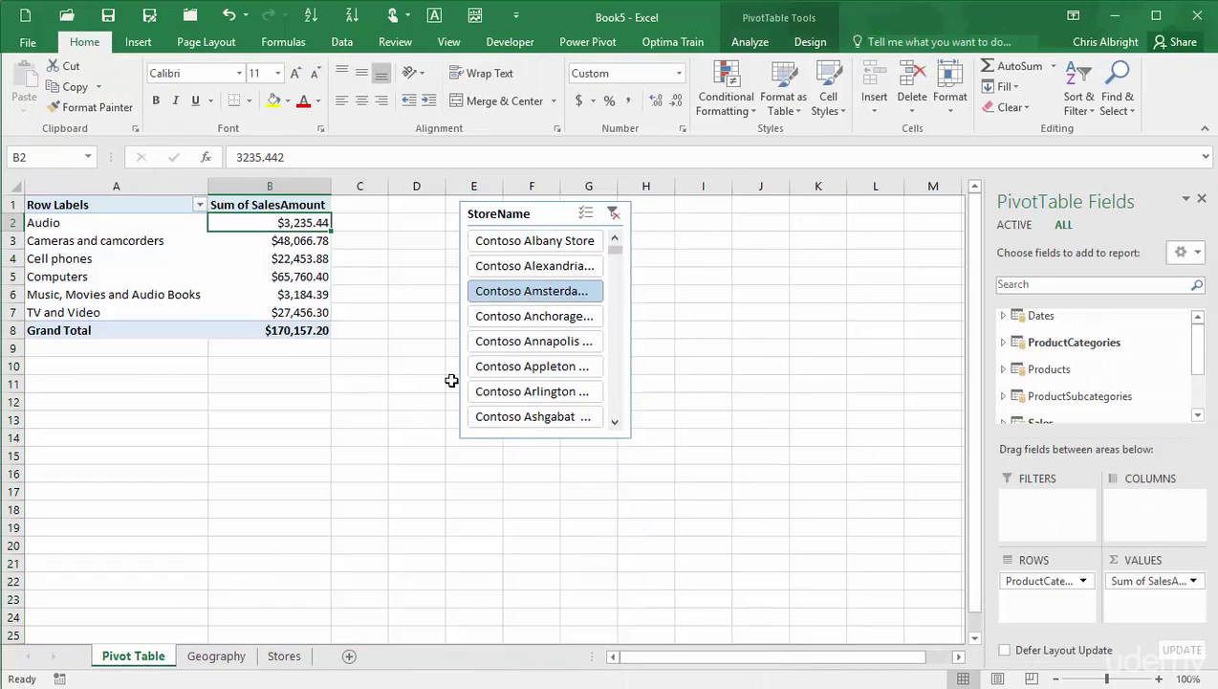
Add a data-model relationship linking Stores.GeographyKey to Geography.GeographyKey.
{"action": "left_click", "coordinate": [748, 43]}
{"action": "left_click", "coordinate": [828, 109]}
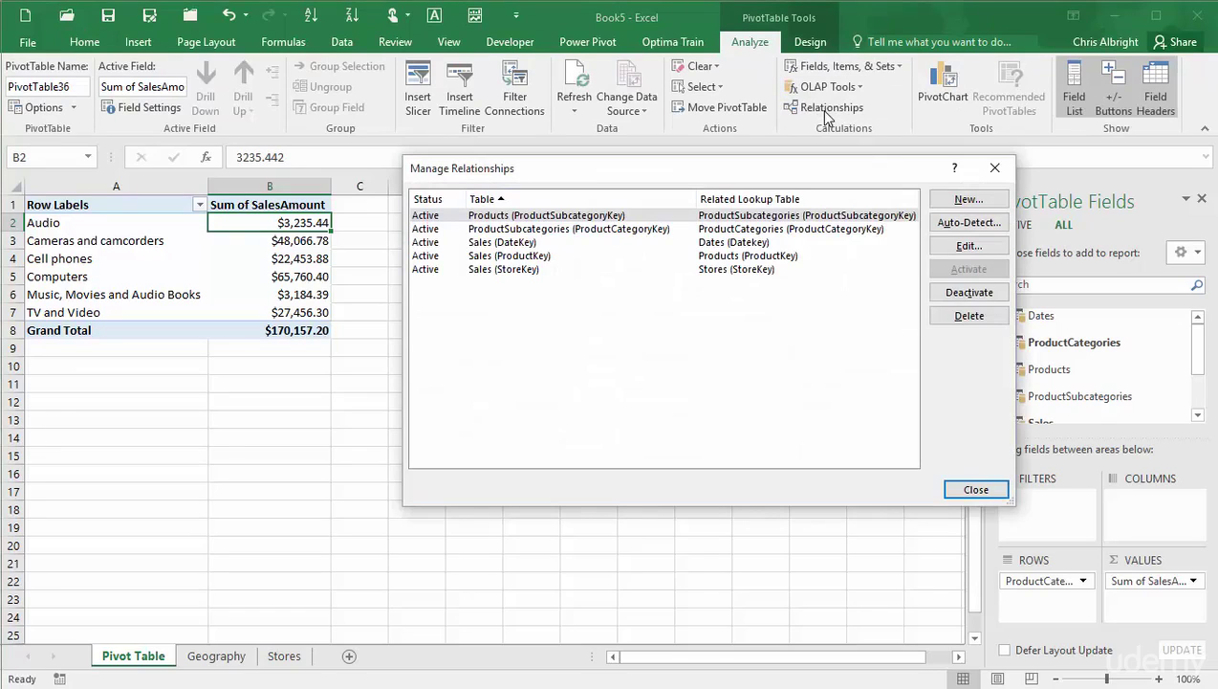
{"action": "left_click", "coordinate": [971, 200]}
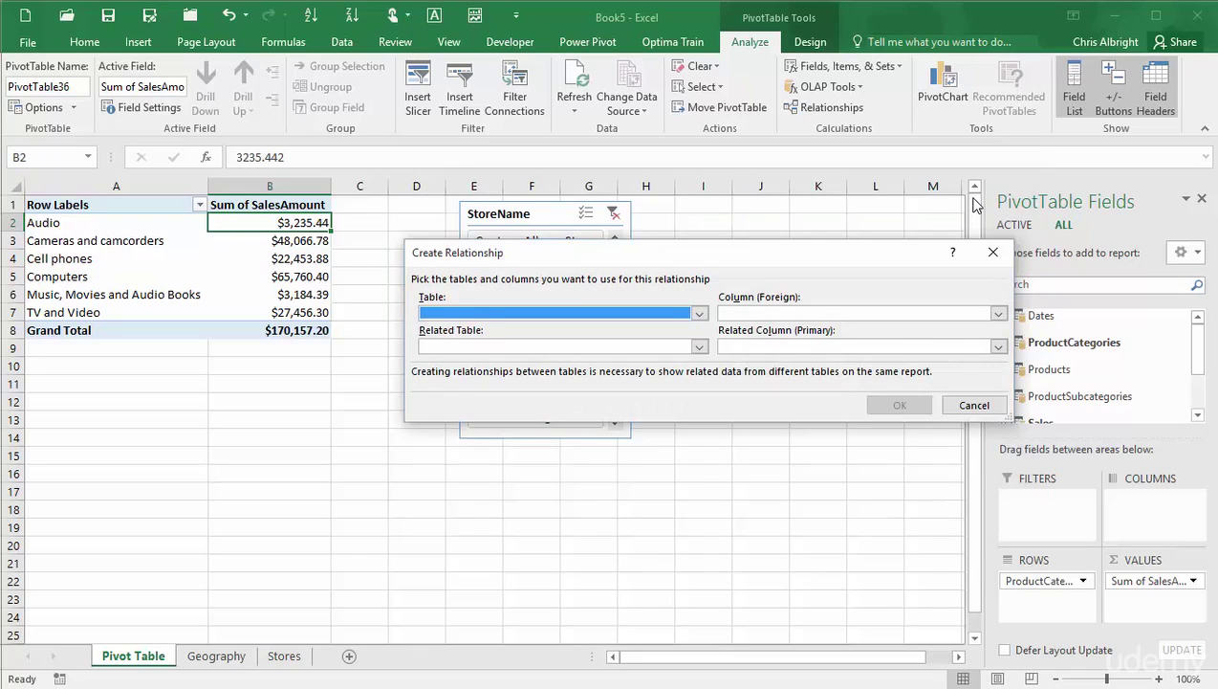
{"action": "left_click", "coordinate": [701, 314]}
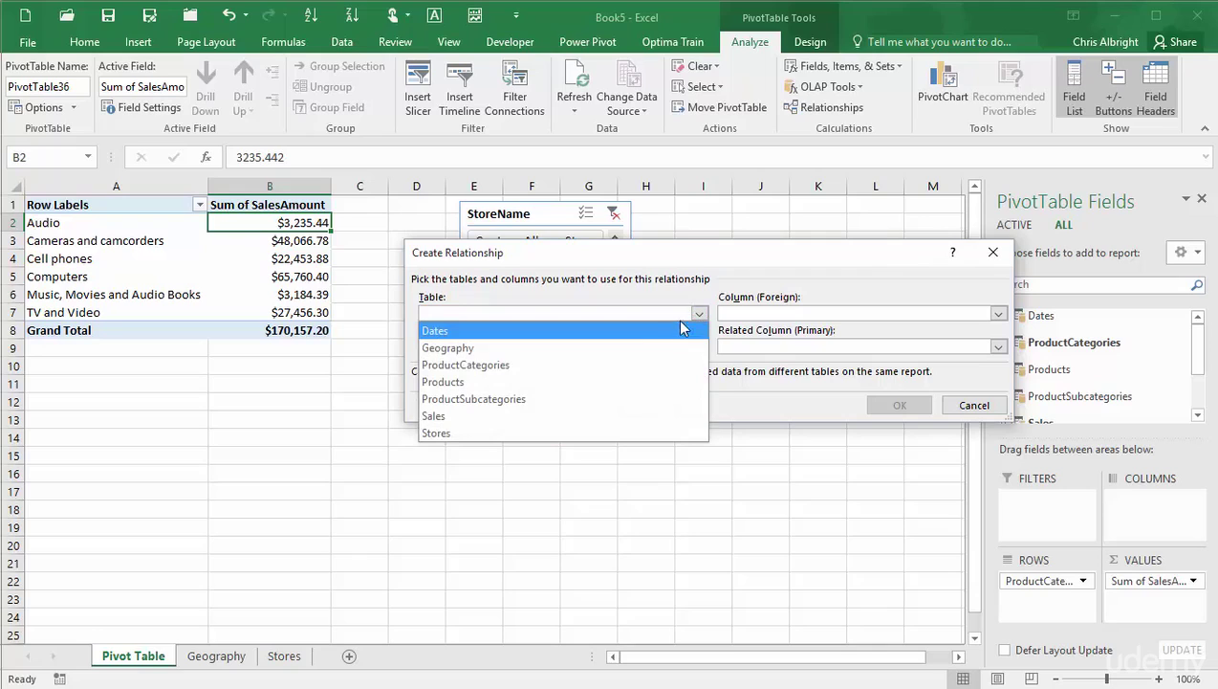
{"action": "left_click", "coordinate": [462, 436]}
{"action": "left_click", "coordinate": [997, 314]}
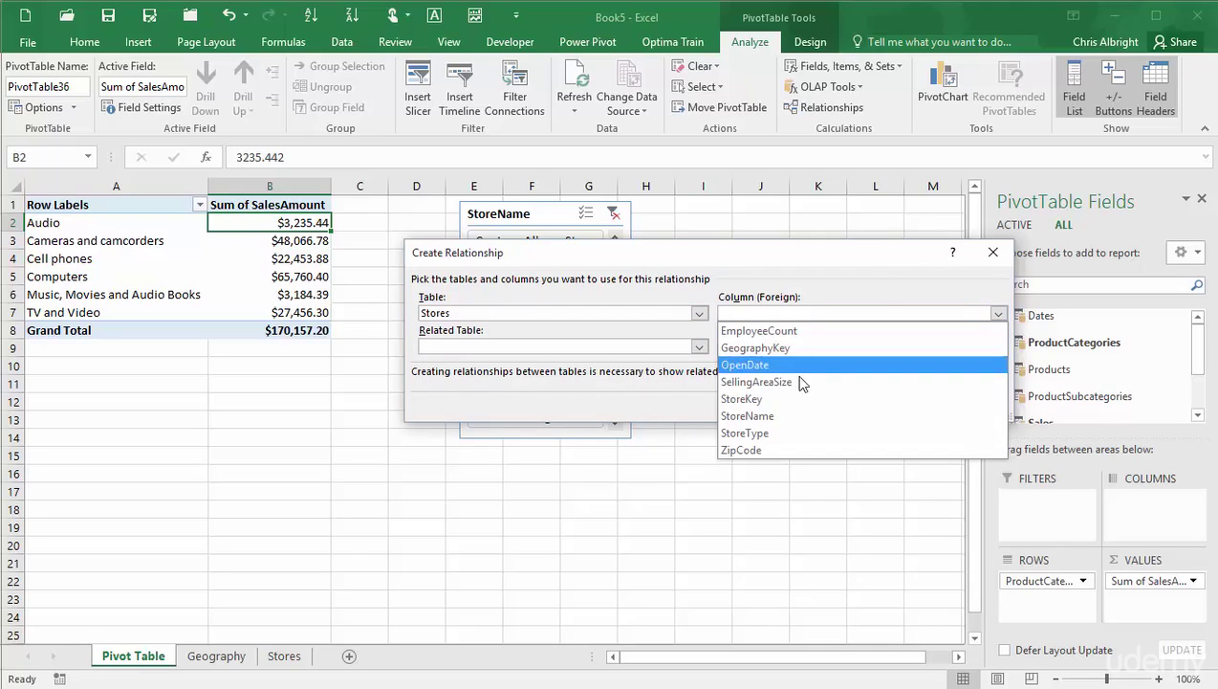
{"action": "left_click", "coordinate": [751, 348]}
{"action": "left_click", "coordinate": [699, 346]}
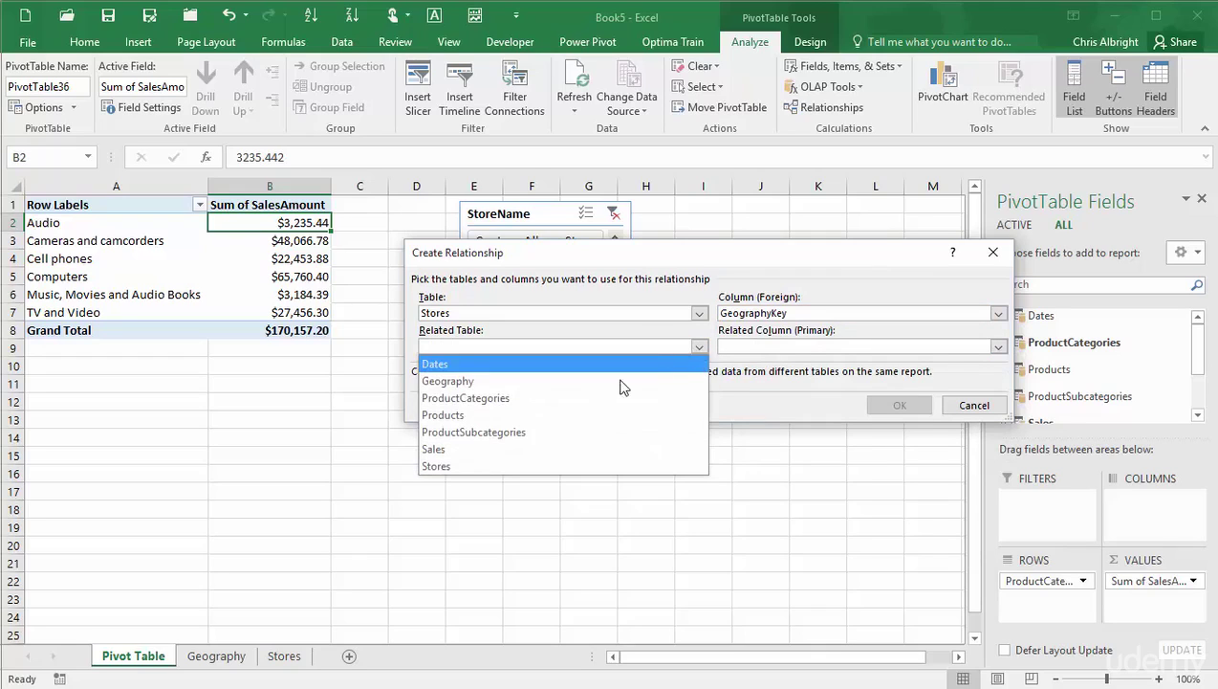
{"action": "left_click", "coordinate": [457, 381]}
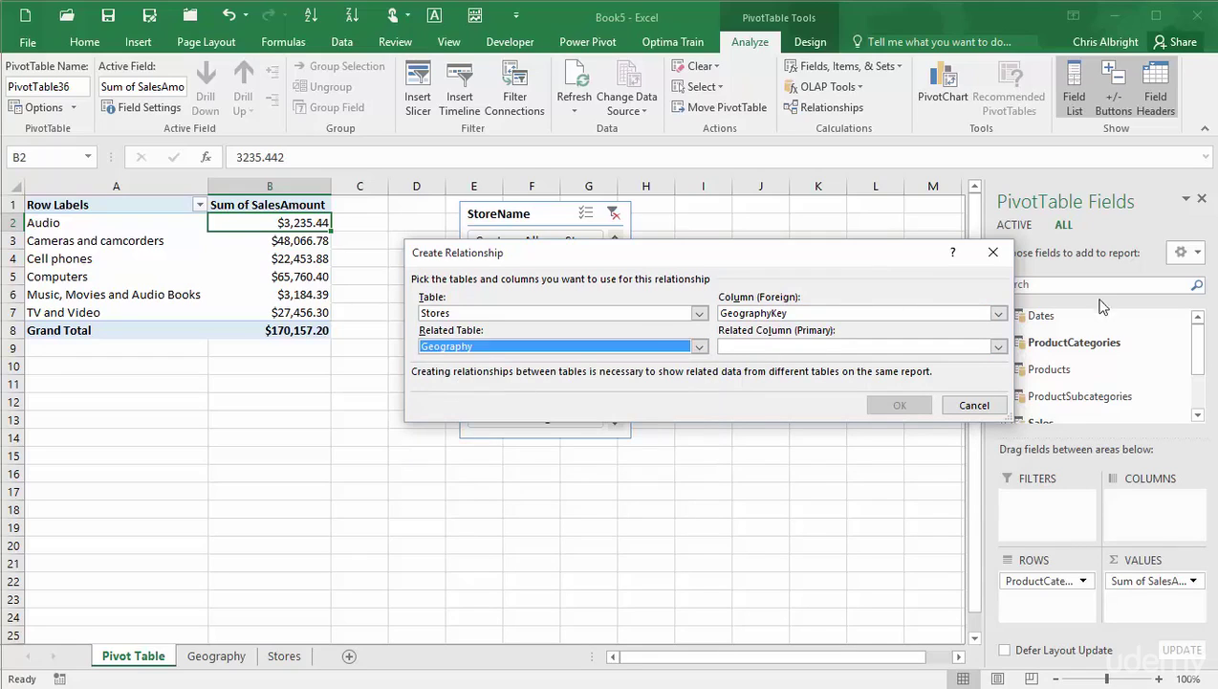
{"action": "left_click", "coordinate": [998, 346]}
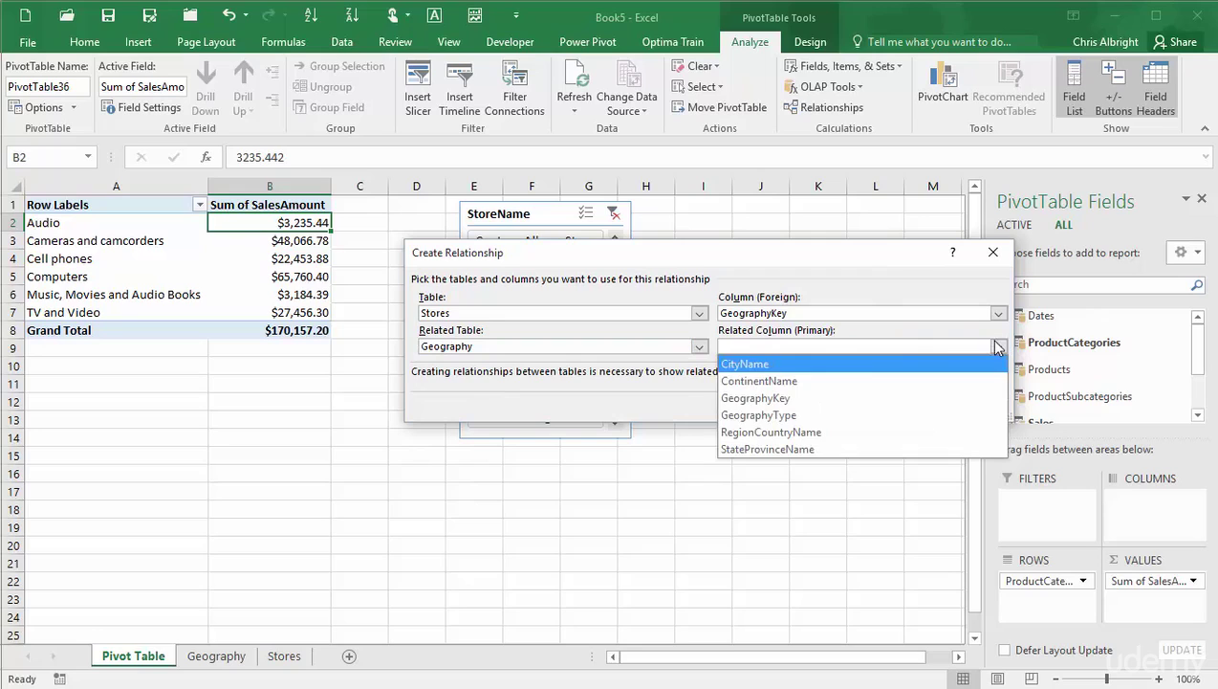
{"action": "left_click", "coordinate": [780, 398]}
{"action": "left_click", "coordinate": [893, 406]}
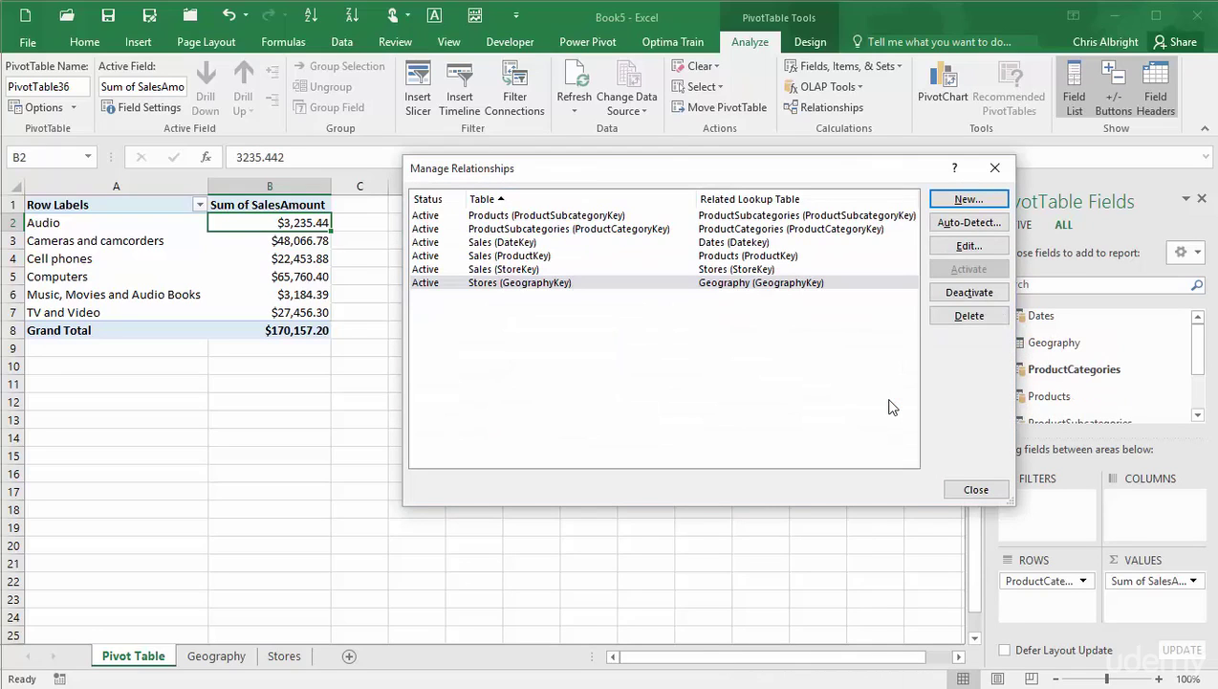
{"action": "left_click", "coordinate": [975, 489]}
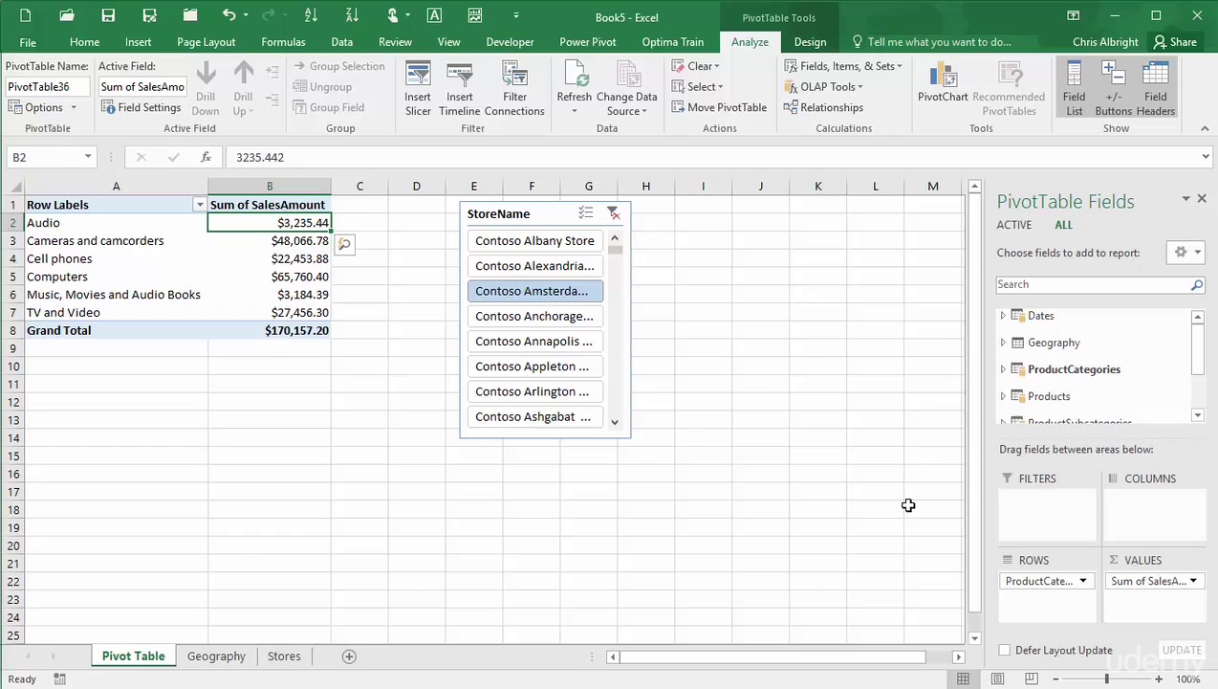
Insert a Geography ContinentName slicer and place it beside the StoreName slicer.
{"action": "left_click", "coordinate": [414, 84]}
{"action": "left_click", "coordinate": [941, 277]}
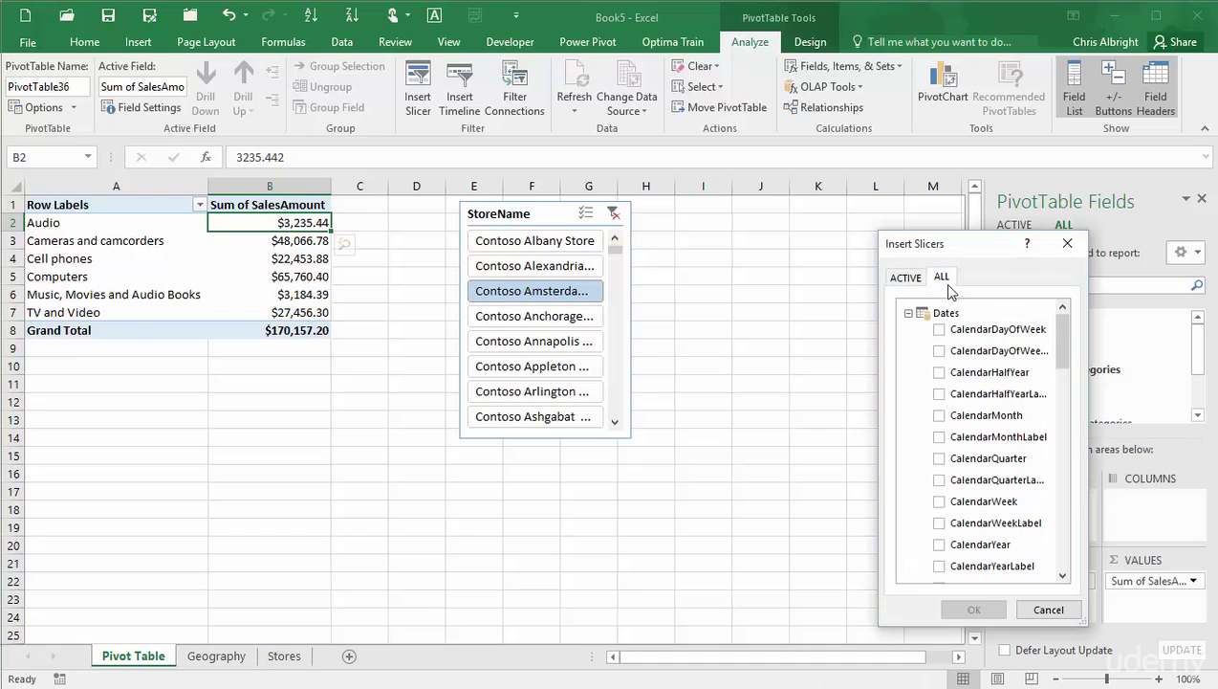
{"action": "left_click_drag", "start_coordinate": [1064, 336], "coordinate": [1057, 385]}
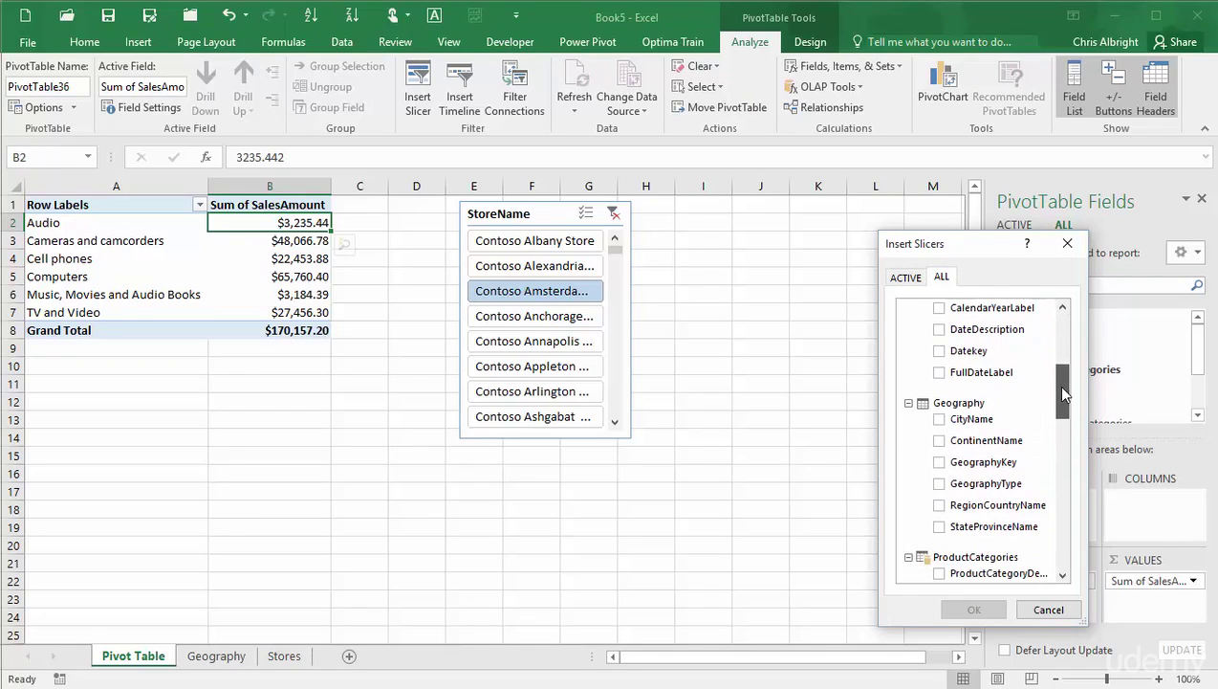
{"action": "left_click", "coordinate": [939, 440]}
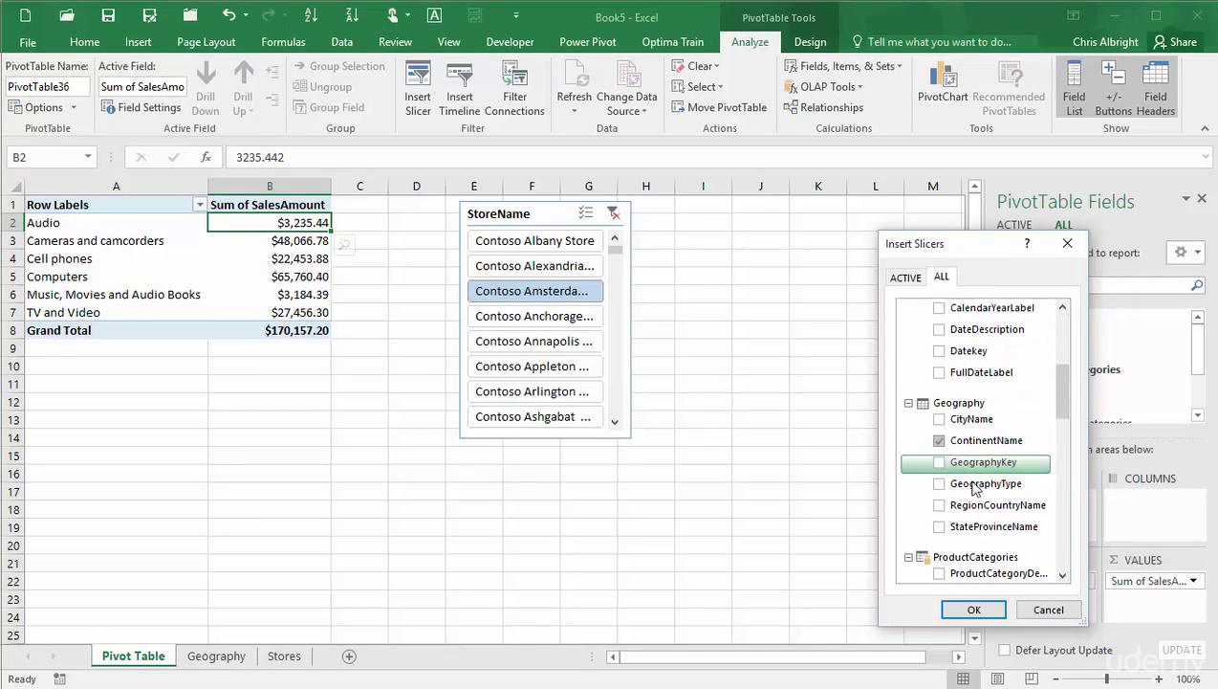
{"action": "left_click", "coordinate": [973, 609]}
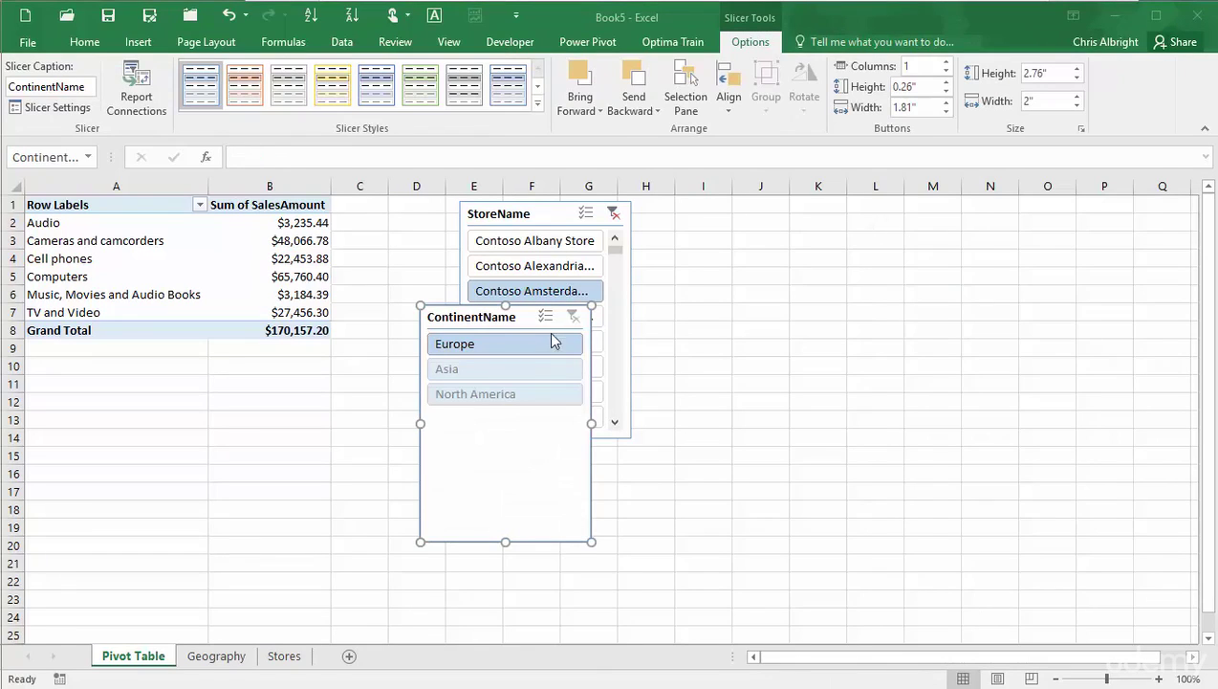
{"action": "left_click_drag", "start_coordinate": [526, 305], "coordinate": [786, 204]}
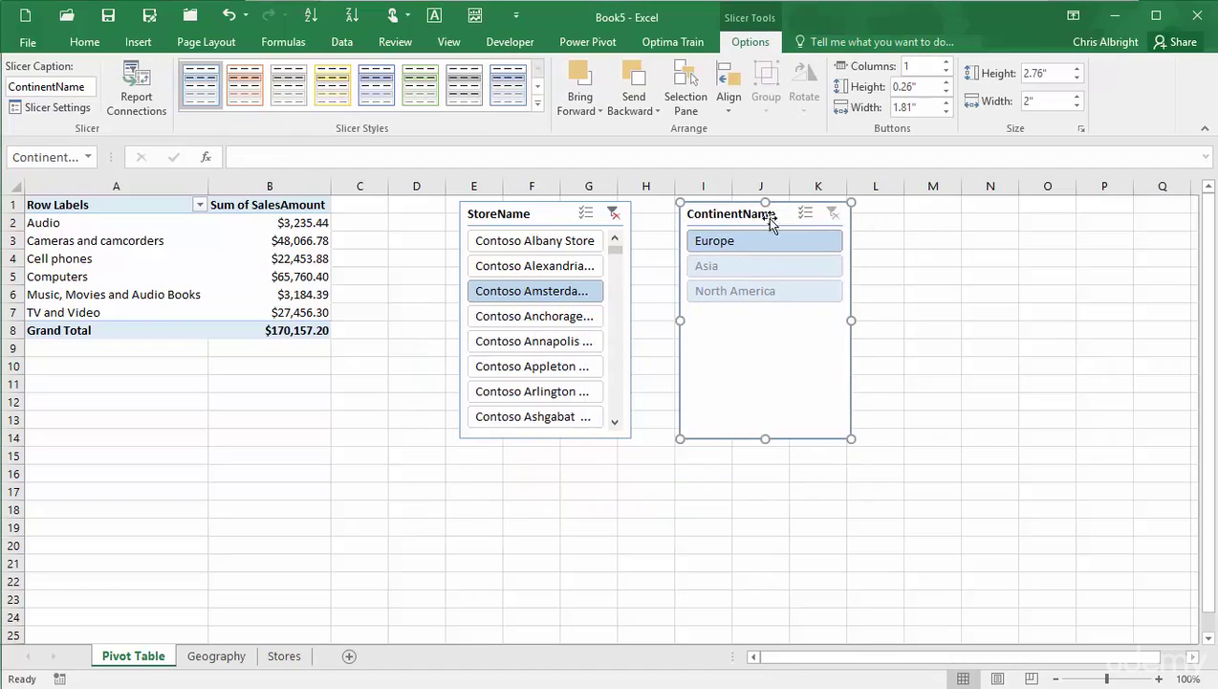
Clear the store filter and filter the continent slicer to Asia for $27,343,132.39.
{"action": "left_click", "coordinate": [719, 270]}
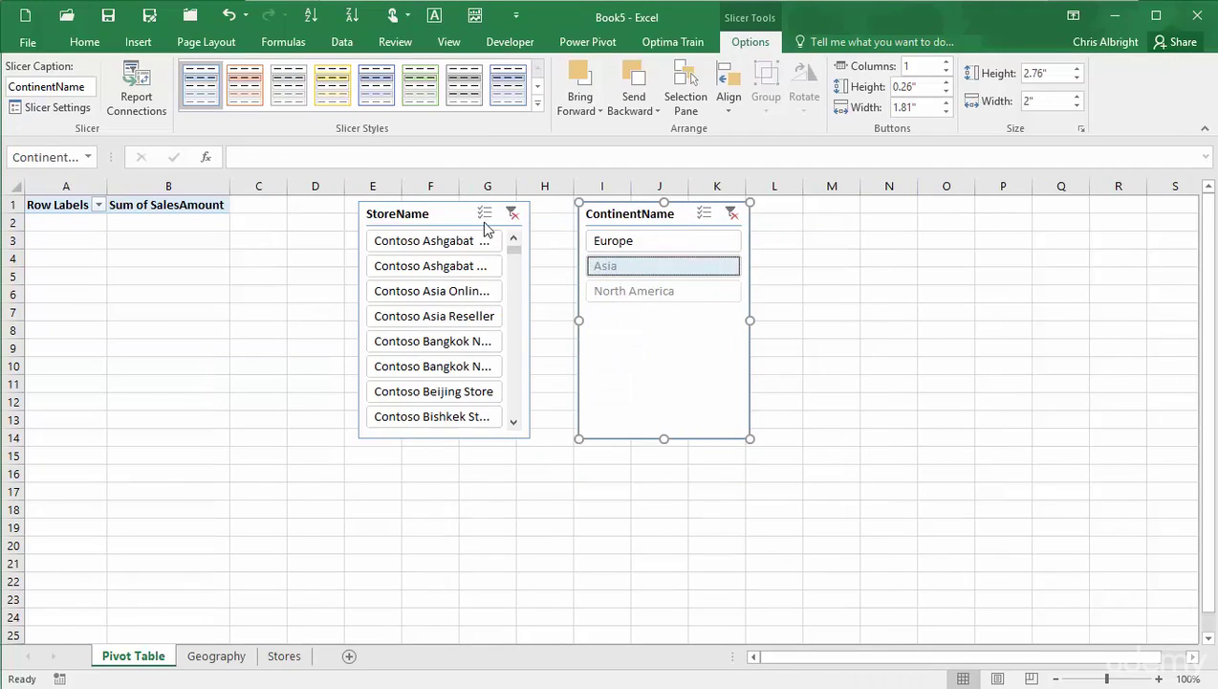
{"action": "left_click", "coordinate": [513, 212]}
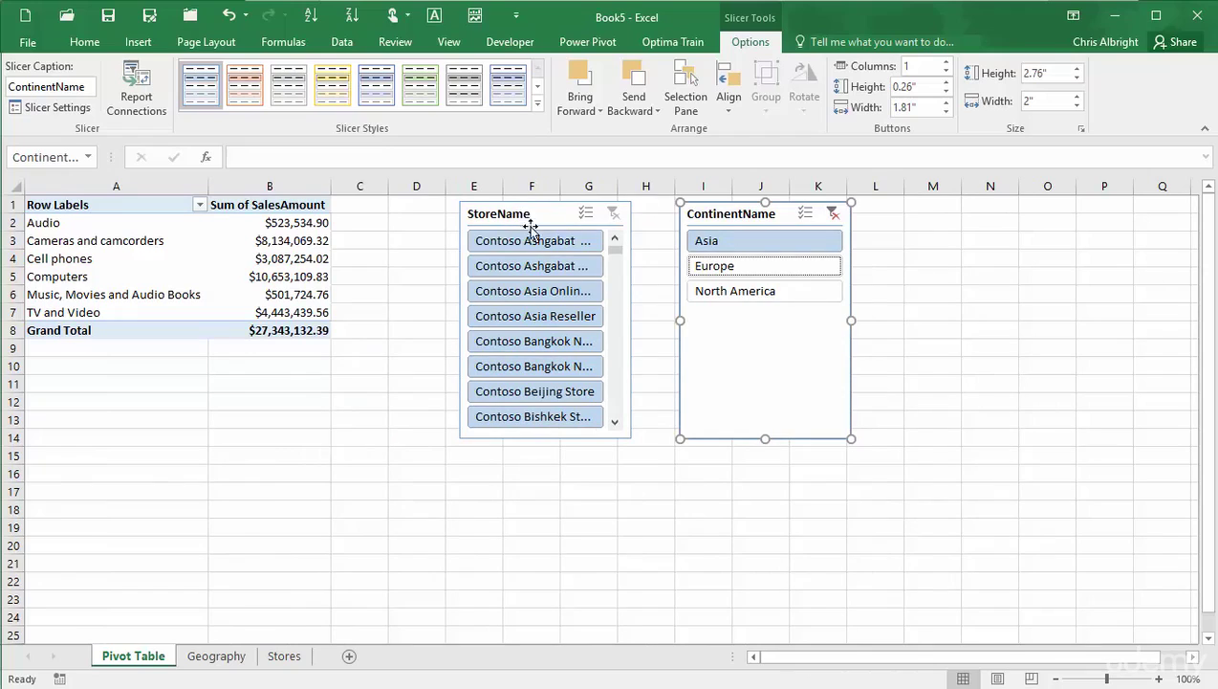
{"action": "left_click", "coordinate": [726, 267]}
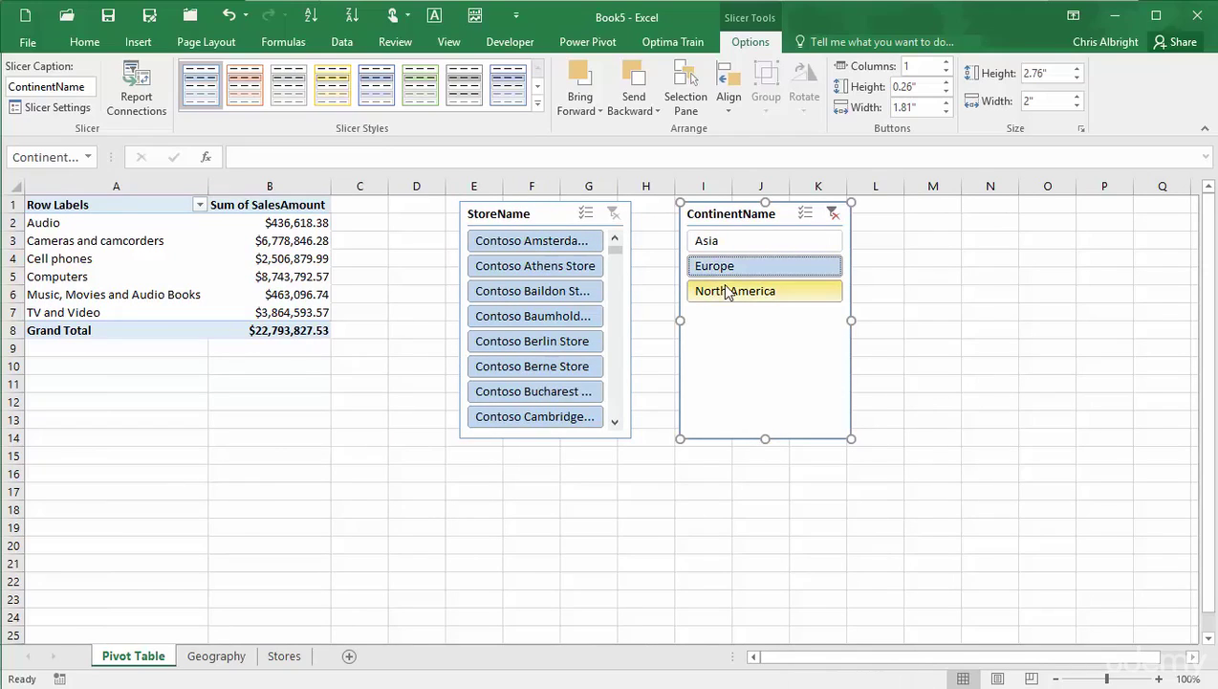
{"action": "left_click", "coordinate": [726, 292]}
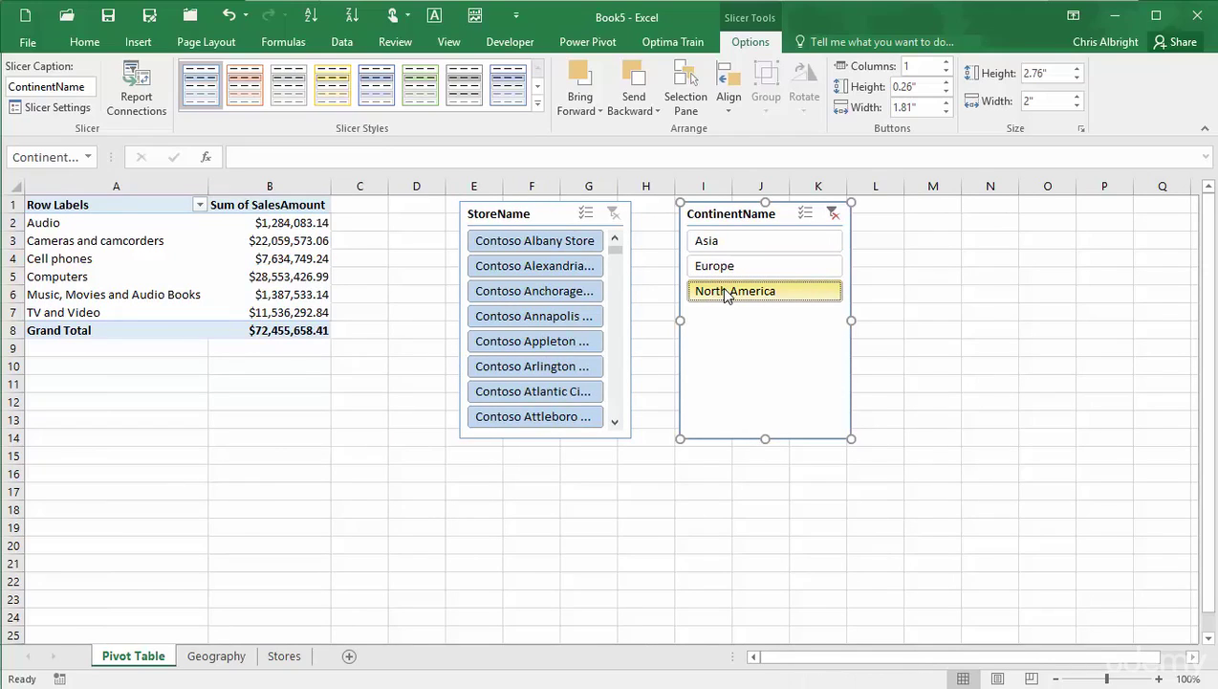
{"action": "left_click", "coordinate": [727, 241]}
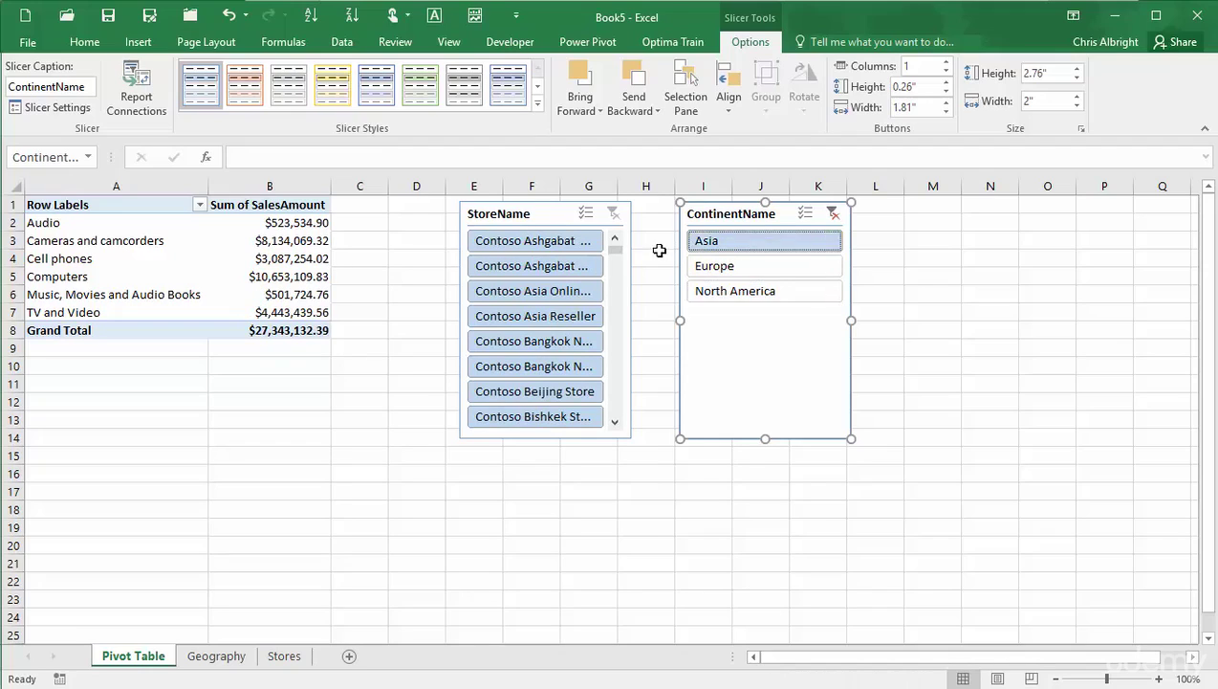
{"action": "left_click_drag", "start_coordinate": [733, 439], "coordinate": [740, 444]}
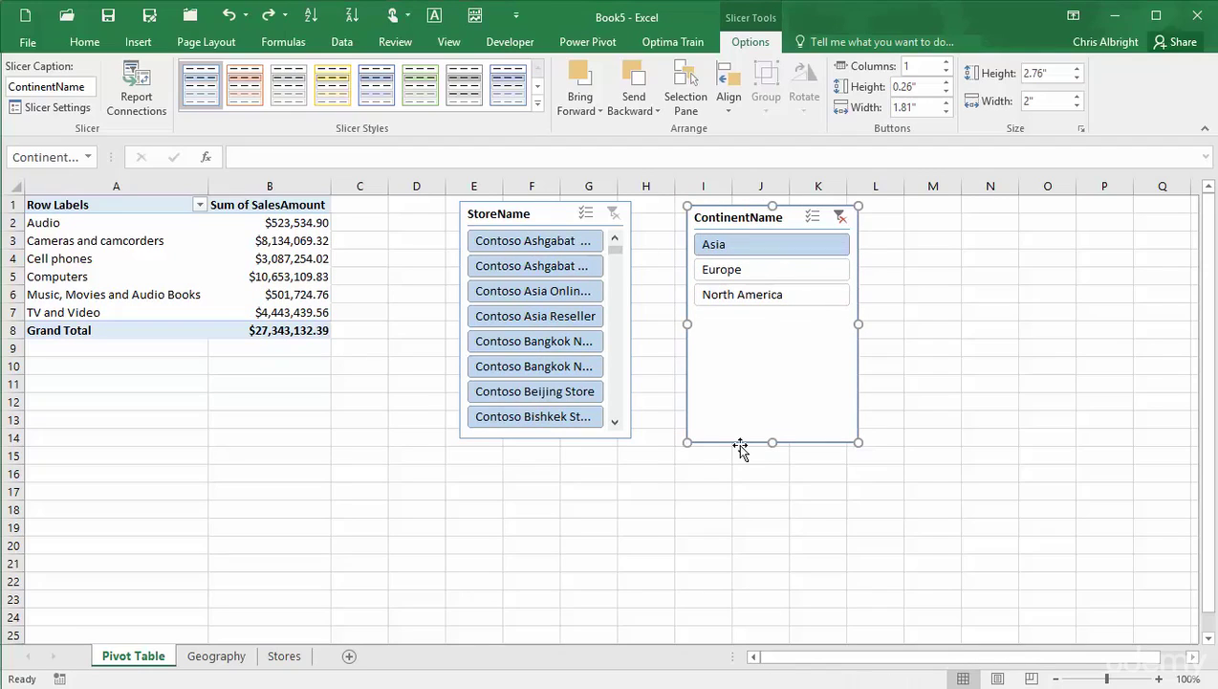